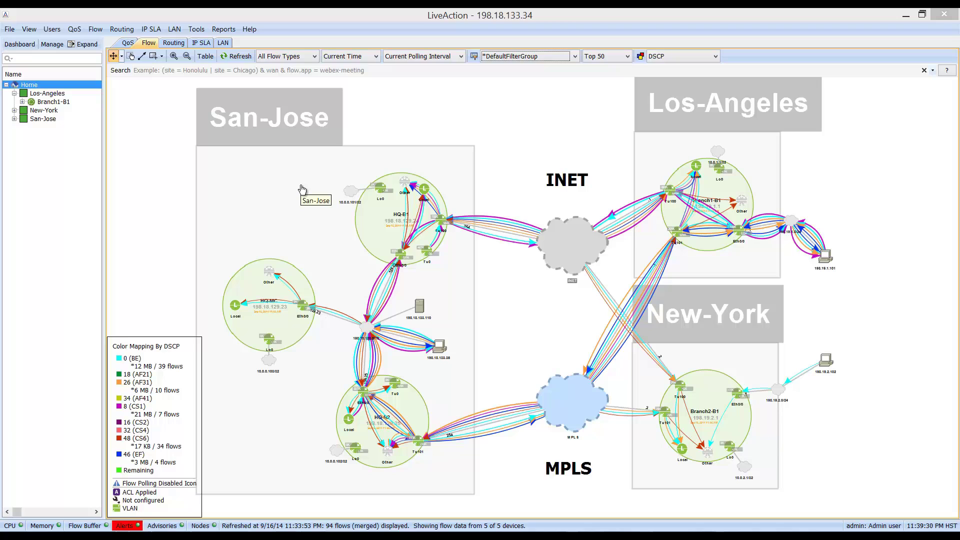
# - Reposition the San-Jose, Los-Angeles and New-York site groups on the flow topology map
pyautogui.moveTo(248, 214); pyautogui.dragTo(321, 181)
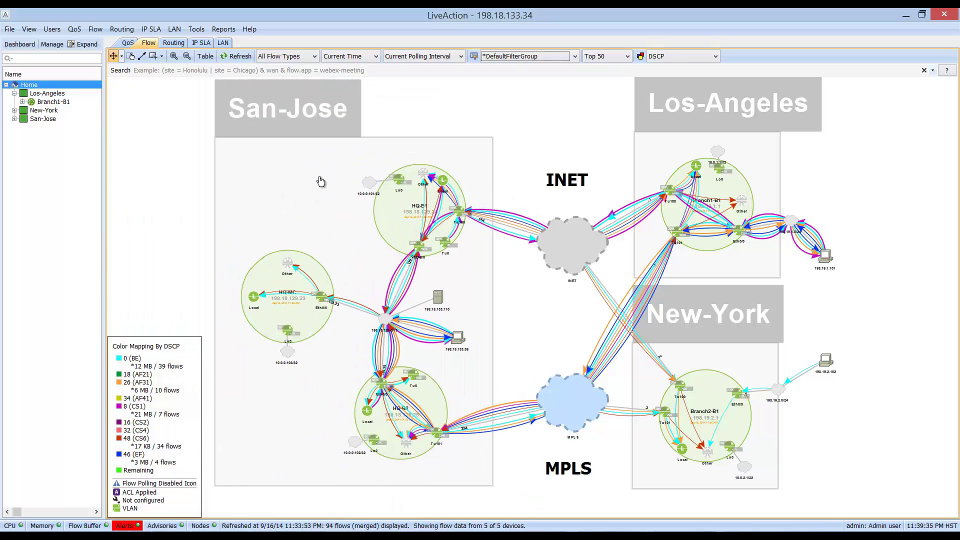
pyautogui.moveTo(275, 159); pyautogui.dragTo(305, 139)
pyautogui.moveTo(352, 200); pyautogui.dragTo(293, 192)
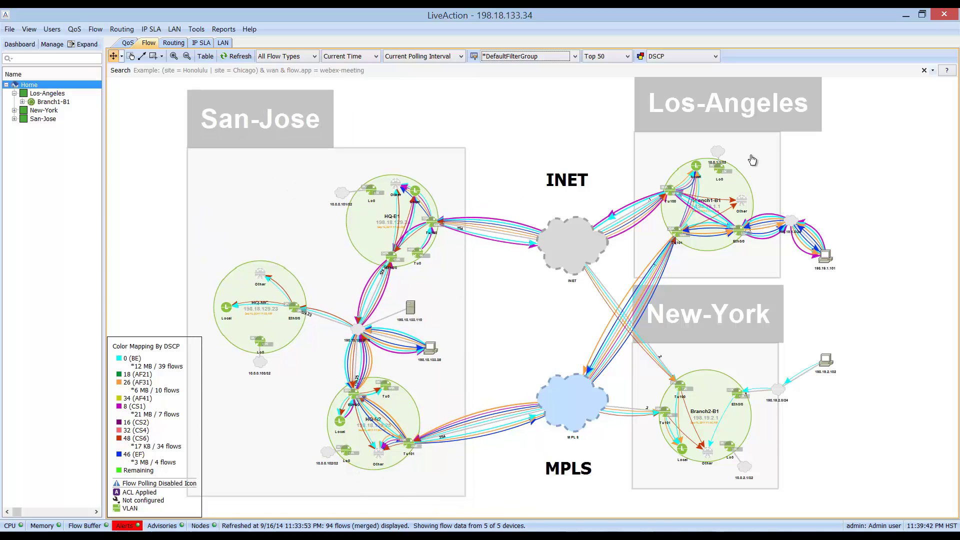
pyautogui.moveTo(752, 161); pyautogui.dragTo(738, 126)
pyautogui.moveTo(767, 356)
pyautogui.mouseDown()
pyautogui.moveTo(711, 359)
pyautogui.moveTo(697, 333)
pyautogui.moveTo(757, 331)
pyautogui.moveTo(765, 354)
pyautogui.mouseUp()
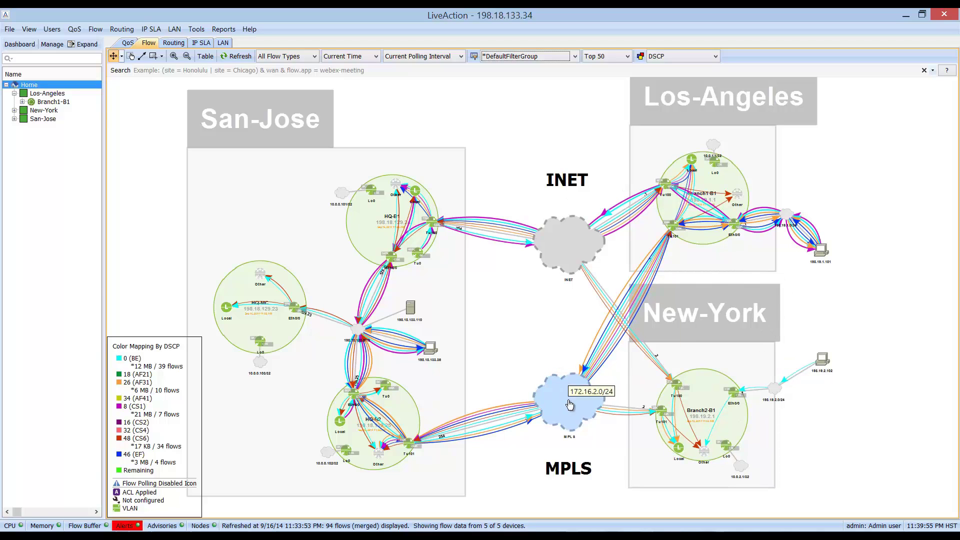
# - Rearrange the MPLS and INET clouds between the San-Jose site and the two branch sites
pyautogui.moveTo(569, 405); pyautogui.dragTo(547, 410)
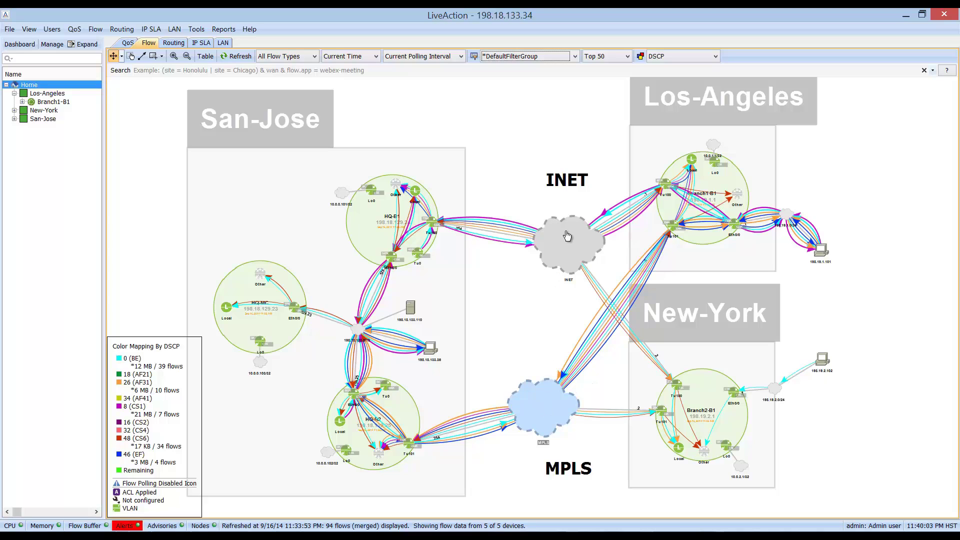
pyautogui.moveTo(534, 256); pyautogui.dragTo(549, 226)
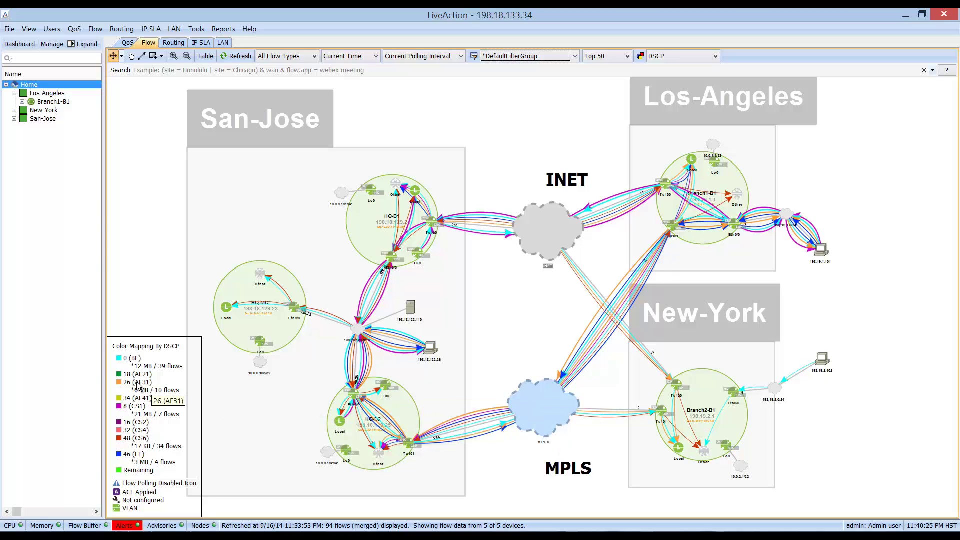
pyautogui.moveTo(431, 431)
pyautogui.moveTo(558, 228)
pyautogui.moveTo(434, 226)
pyautogui.moveTo(496, 382); pyautogui.dragTo(538, 349)
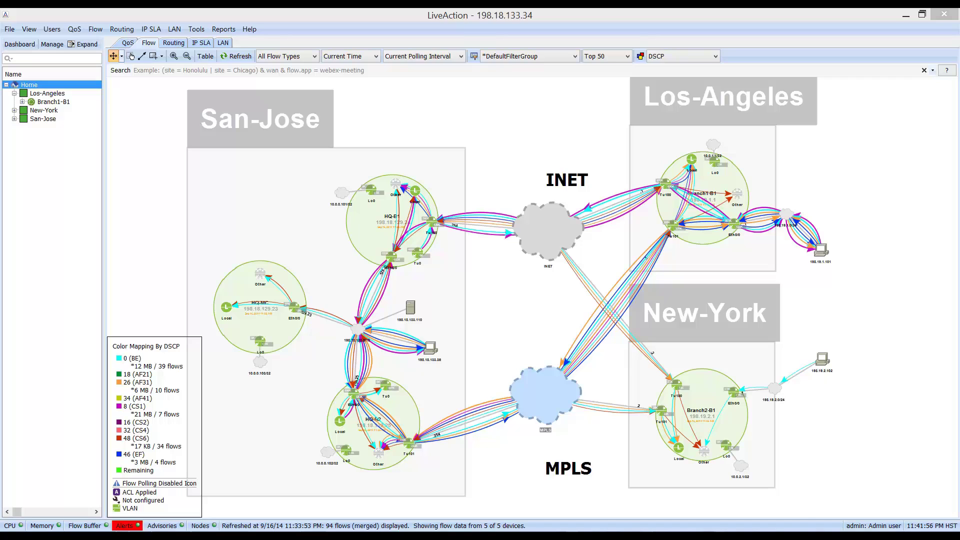
pyautogui.moveTo(521, 398); pyautogui.dragTo(488, 387)
pyautogui.moveTo(520, 343); pyautogui.dragTo(567, 338)
pyautogui.moveTo(527, 258)
pyautogui.mouseDown()
pyautogui.moveTo(523, 295)
pyautogui.moveTo(528, 267)
pyautogui.mouseUp()
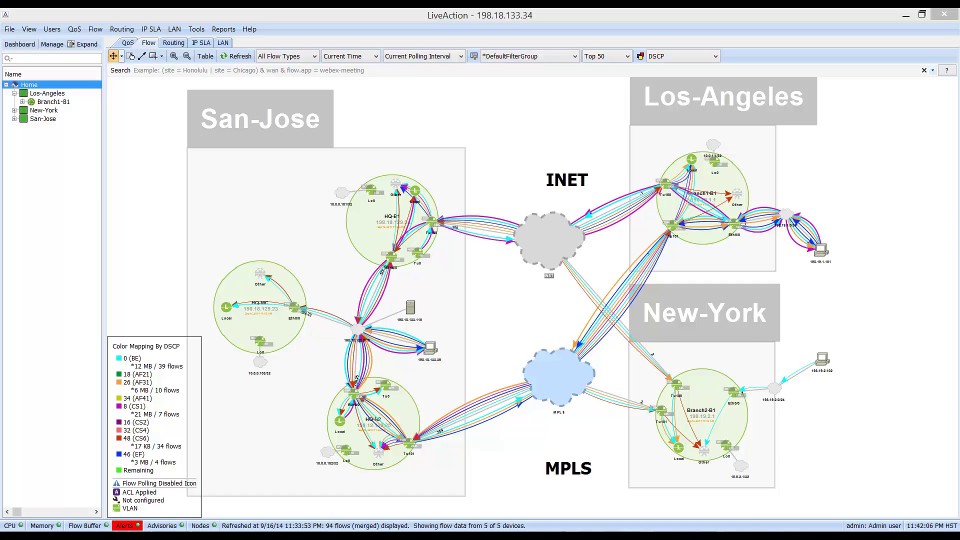
# - Open the flow view of the Los-Angeles device Branch1-B1 and limit it to the Basic Flow type
pyautogui.click(700, 218)
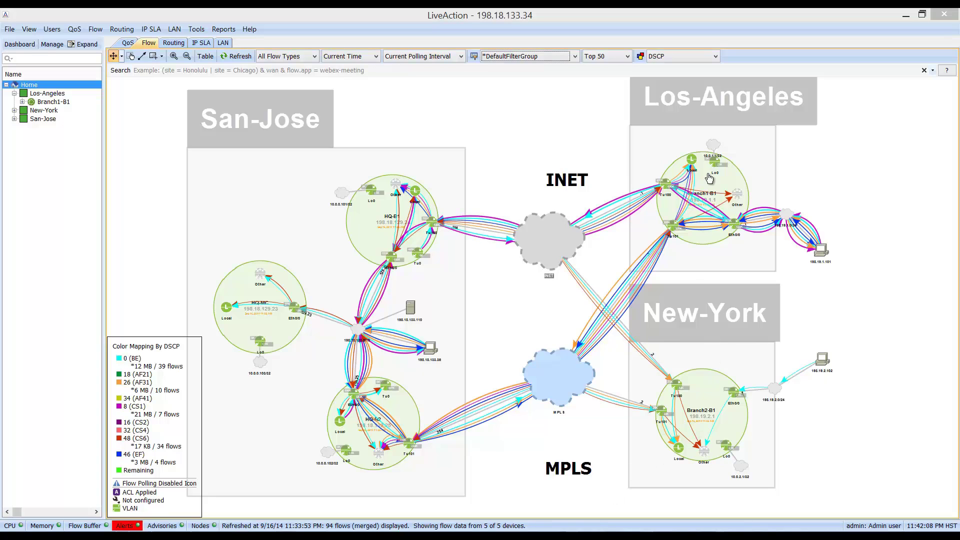
pyautogui.doubleClick(709, 177)
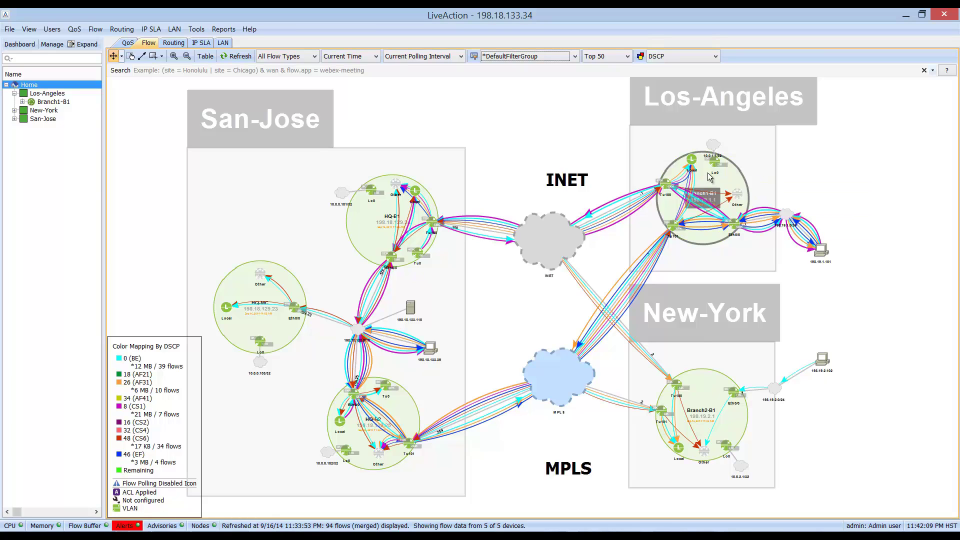
pyautogui.click(295, 59)
pyautogui.click(288, 81)
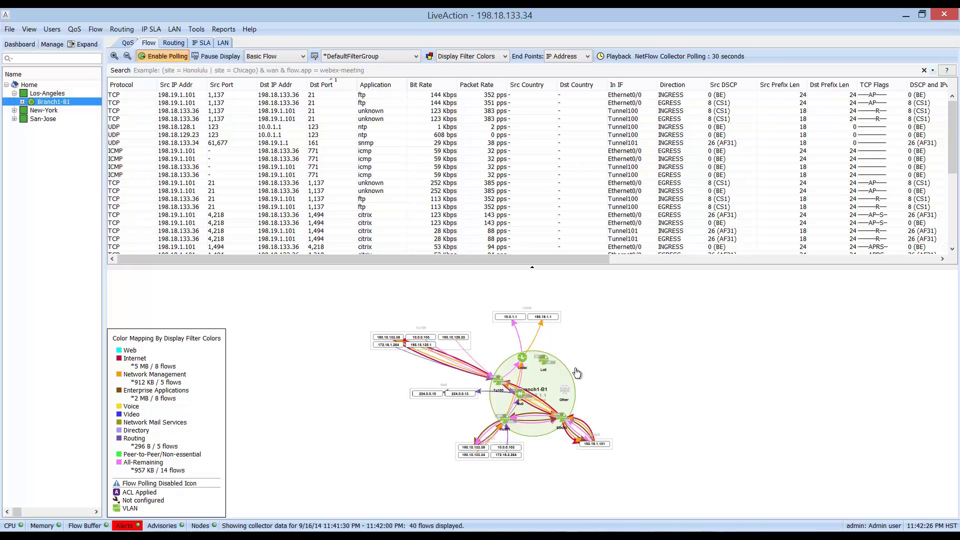
# - Examine the ftp, citrix and cisco-jabber flows in Branch1-B1's flow table and their paths through the device
pyautogui.click(377, 101)
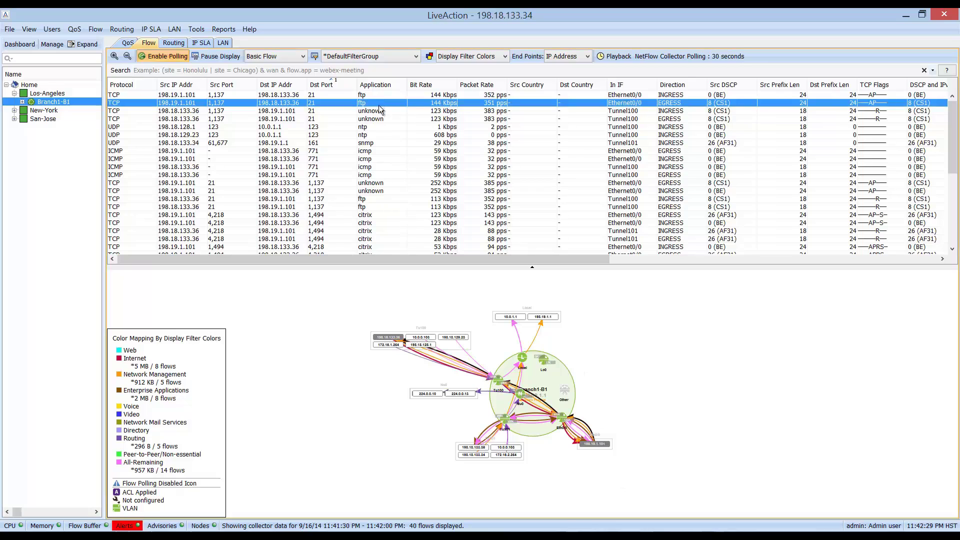
pyautogui.click(375, 200)
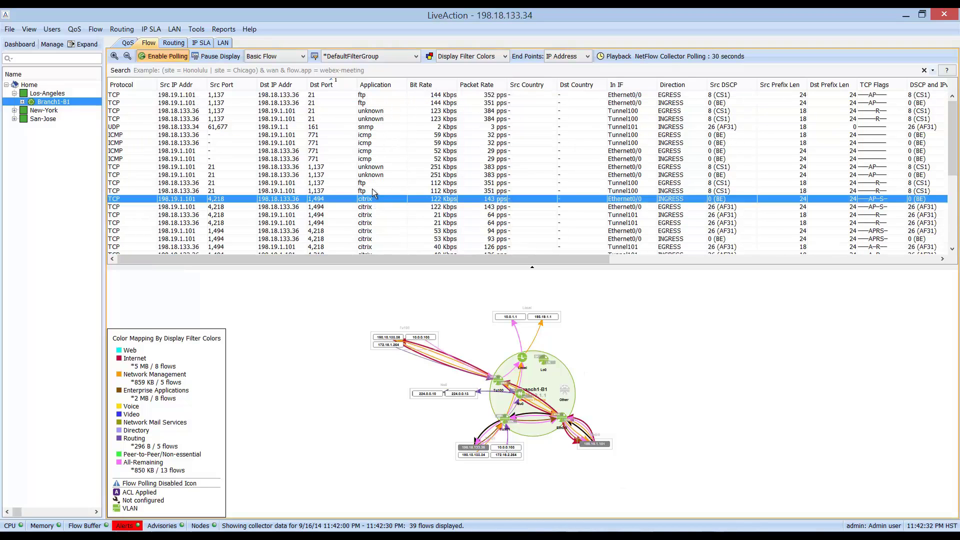
pyautogui.scroll(-5, 374, 217)
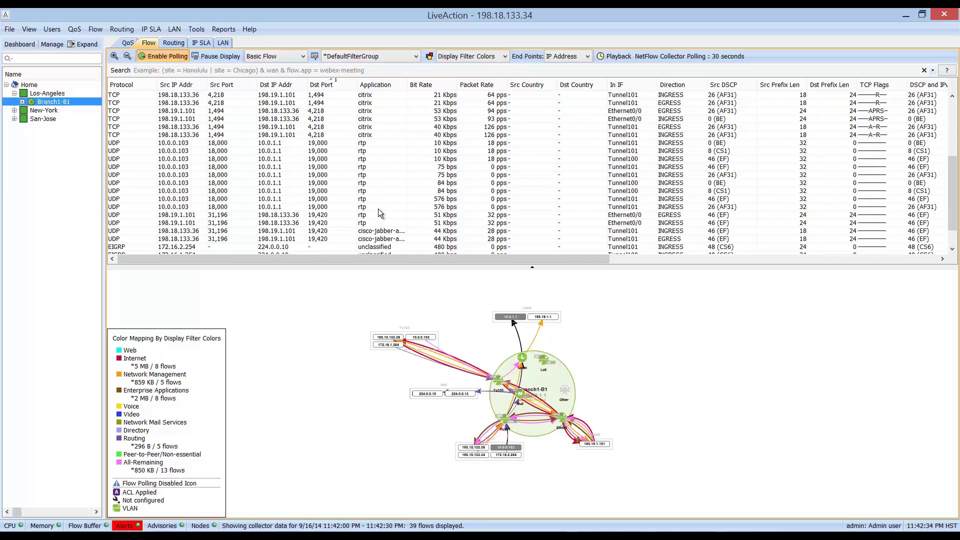
pyautogui.click(385, 234)
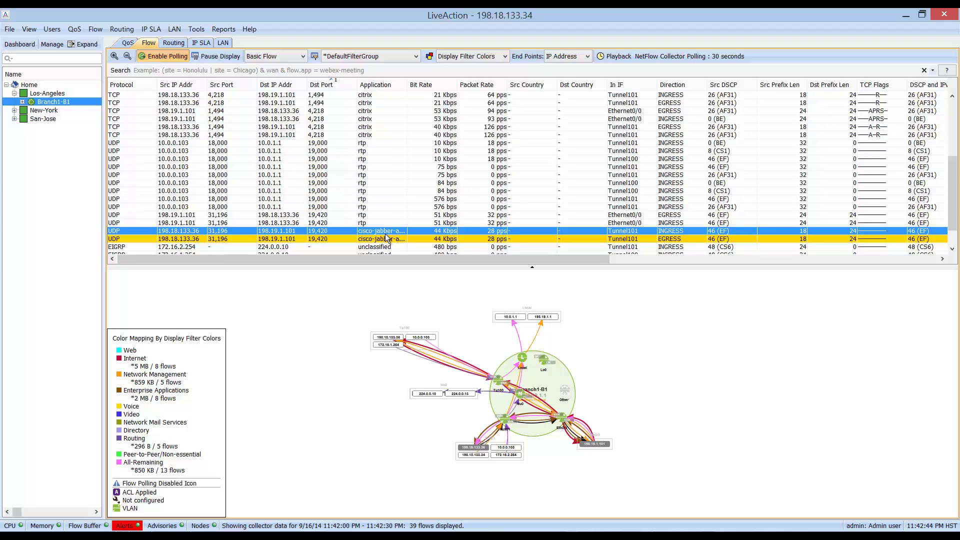
# - Switch Branch1-B1's flow type to PfR and pause the flow display
pyautogui.click(277, 57)
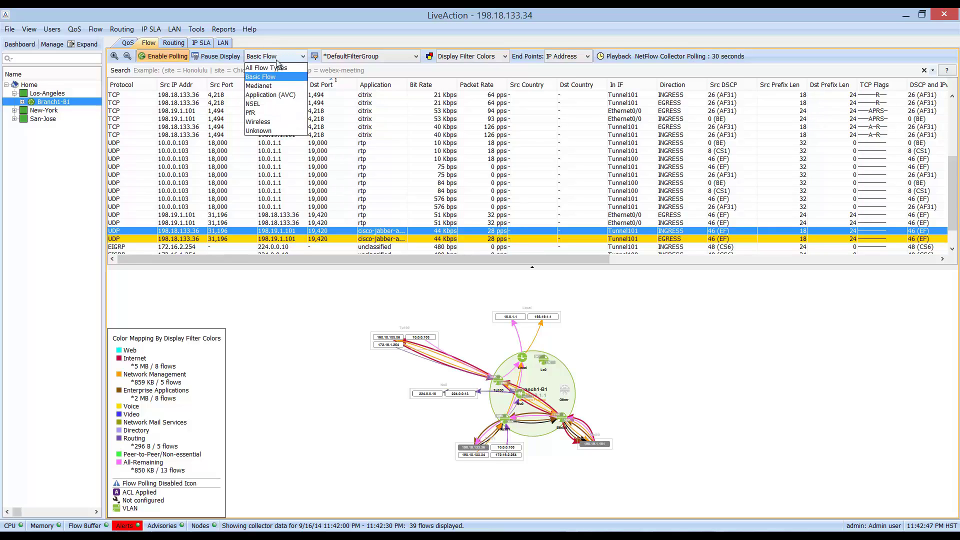
pyautogui.click(269, 116)
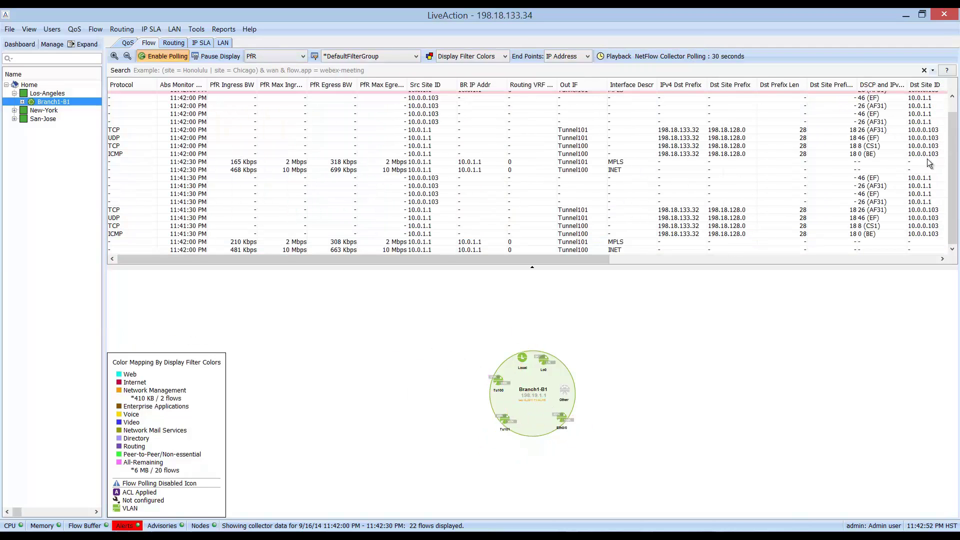
pyautogui.scroll(1, 952, 150)
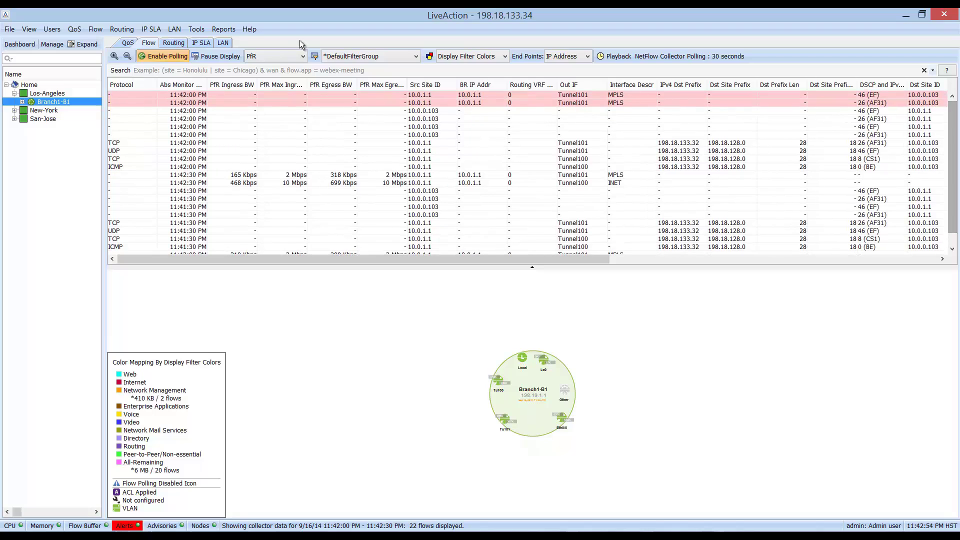
pyautogui.click(223, 54)
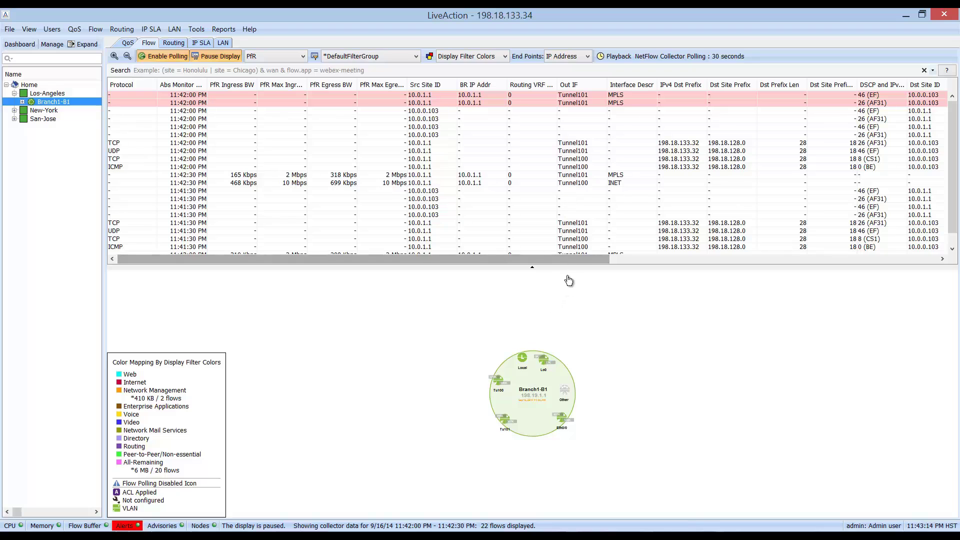
# - Examine the bytes loss and packet loss percentages of the highlighted PfR flows on Tunnel101
pyautogui.moveTo(575, 259); pyautogui.dragTo(798, 250)
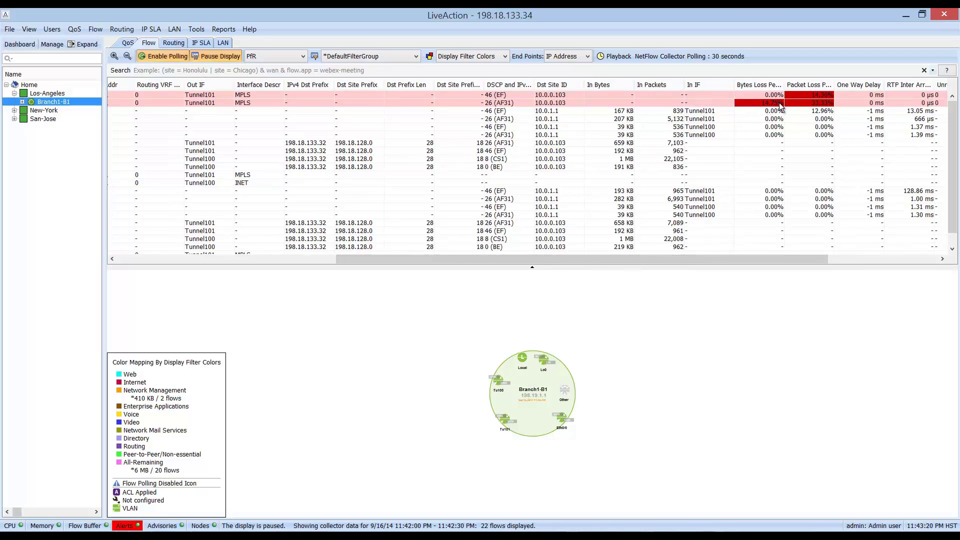
pyautogui.moveTo(784, 261); pyautogui.dragTo(806, 260)
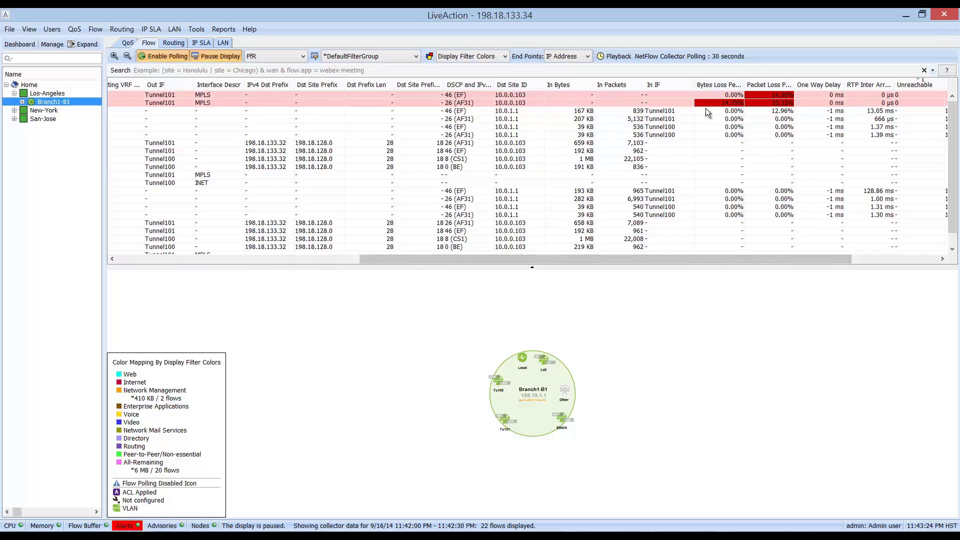
pyautogui.moveTo(704, 99)
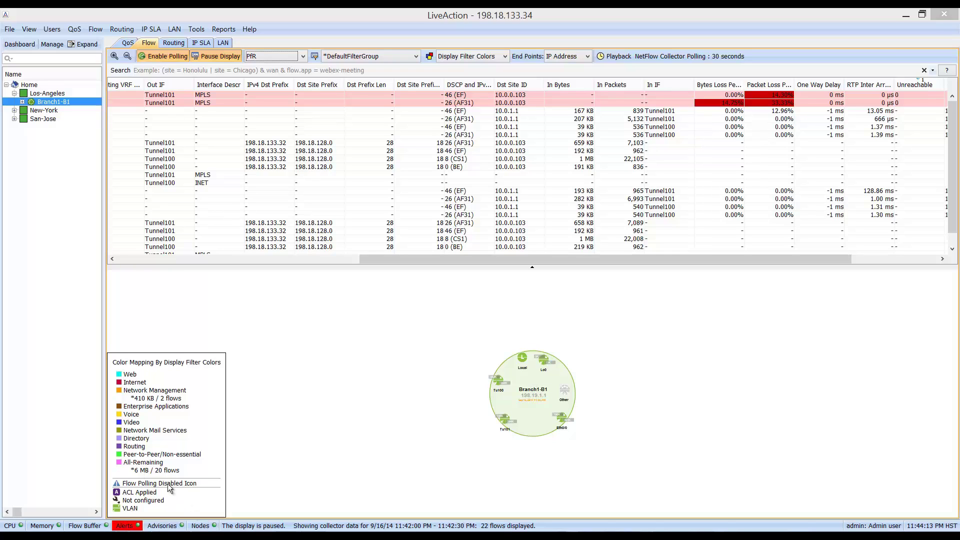
# - Open the in-application alerts and generate the report for Branch1-B1's 11:42:28 PM packet/byte drops alert with DSCP 46 (EF)
pyautogui.click(123, 528)
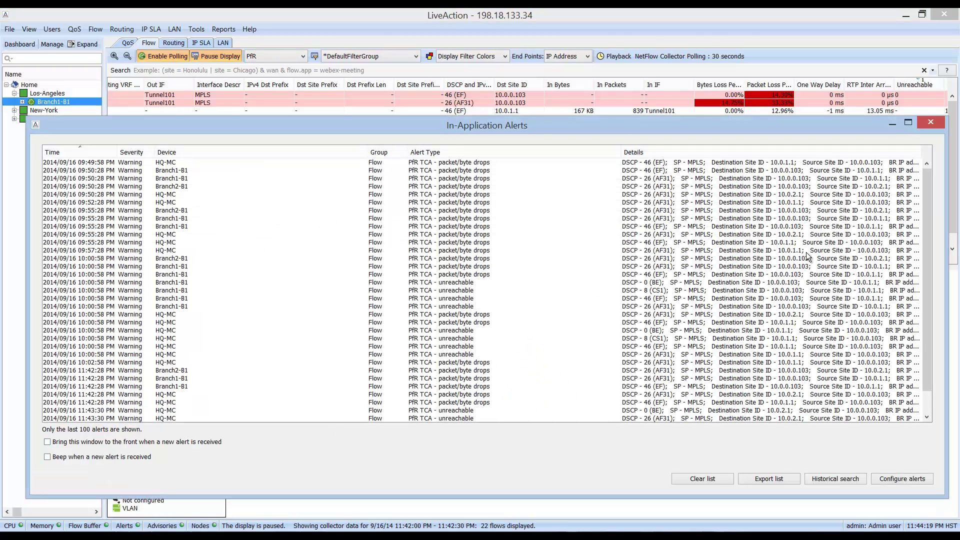
pyautogui.scroll(-1, 933, 252)
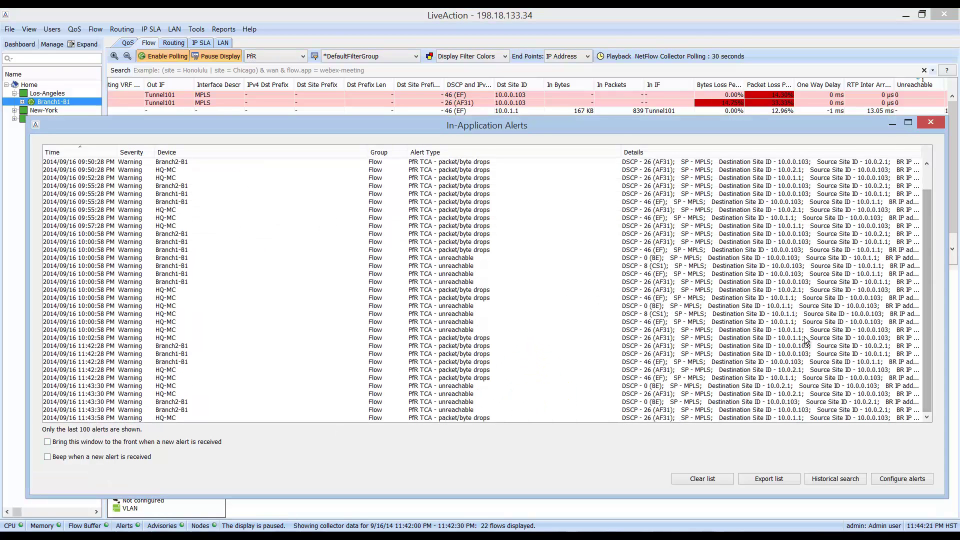
pyautogui.click(488, 363)
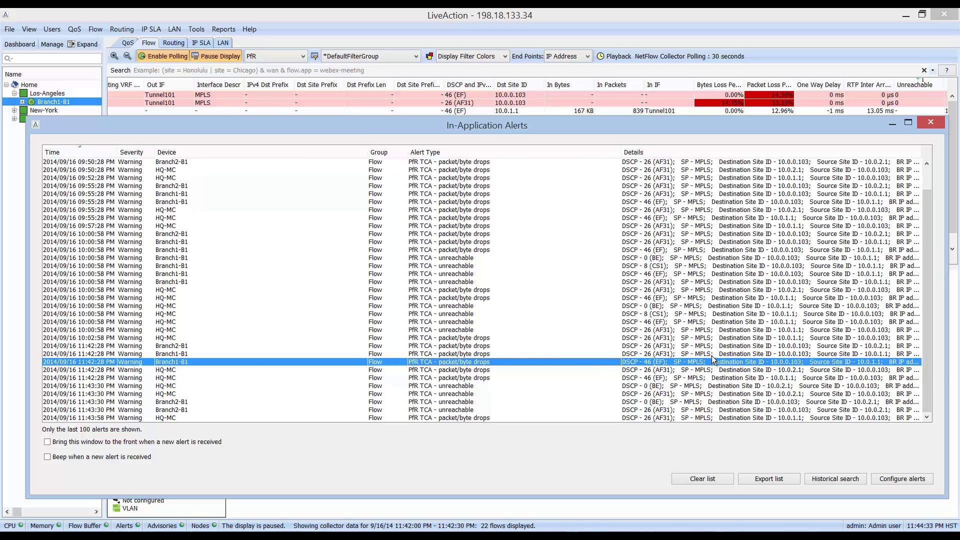
pyautogui.rightClick(663, 365)
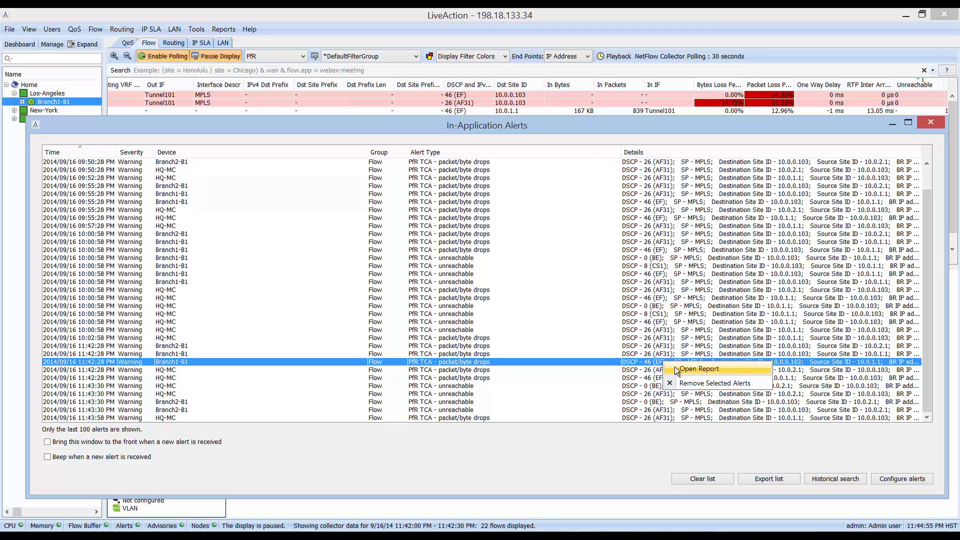
pyautogui.click(676, 369)
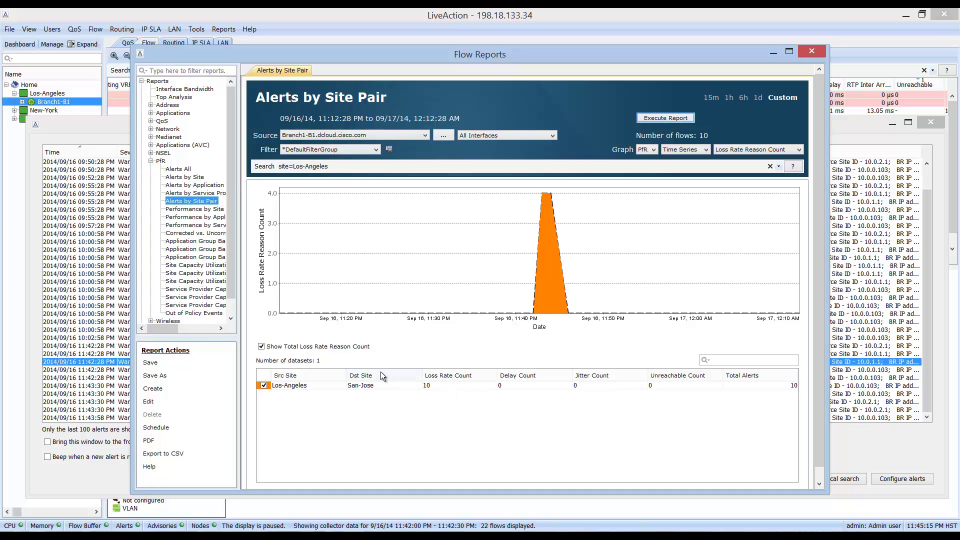
# - Drill down on the Los-Angeles to San-Jose site pair with the Alerts by Application Group report
pyautogui.click(319, 385)
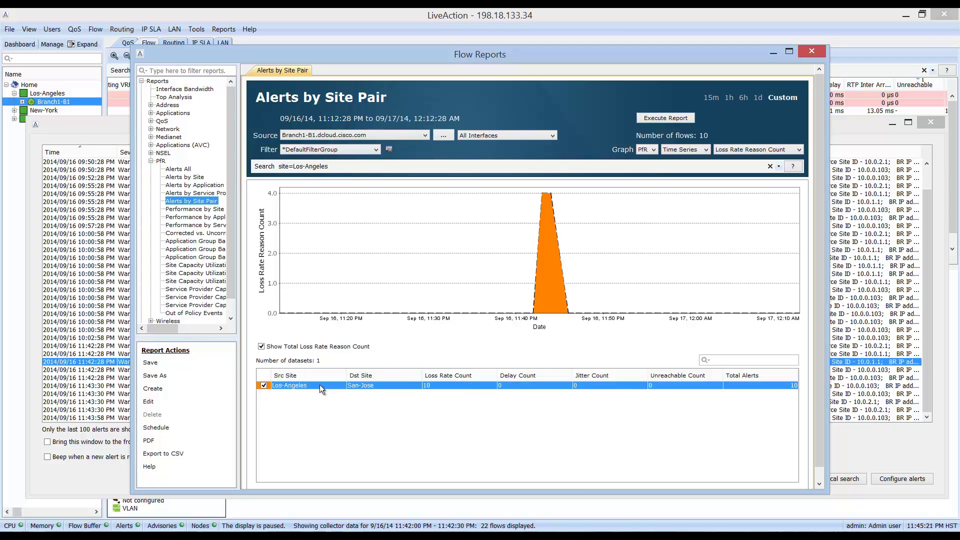
pyautogui.rightClick(320, 385)
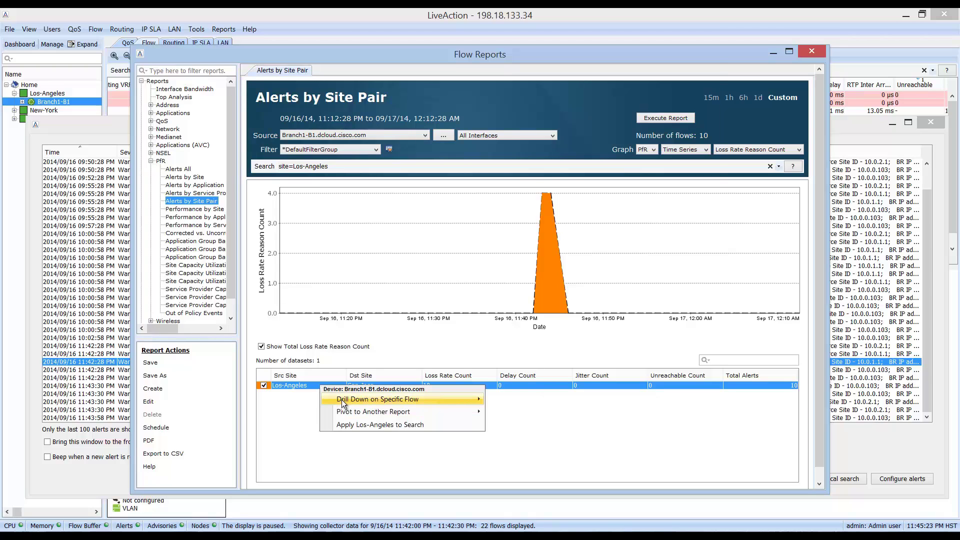
pyautogui.moveTo(346, 401)
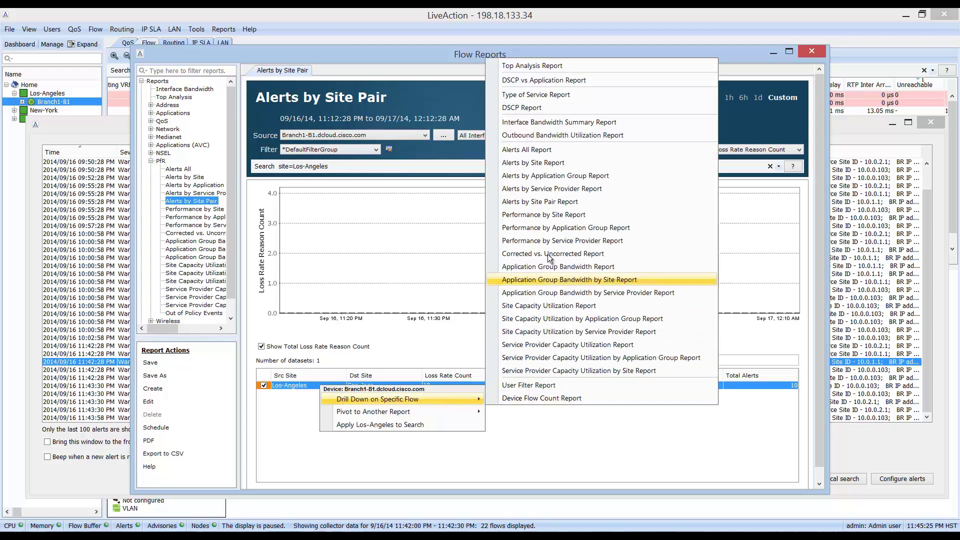
pyautogui.click(577, 176)
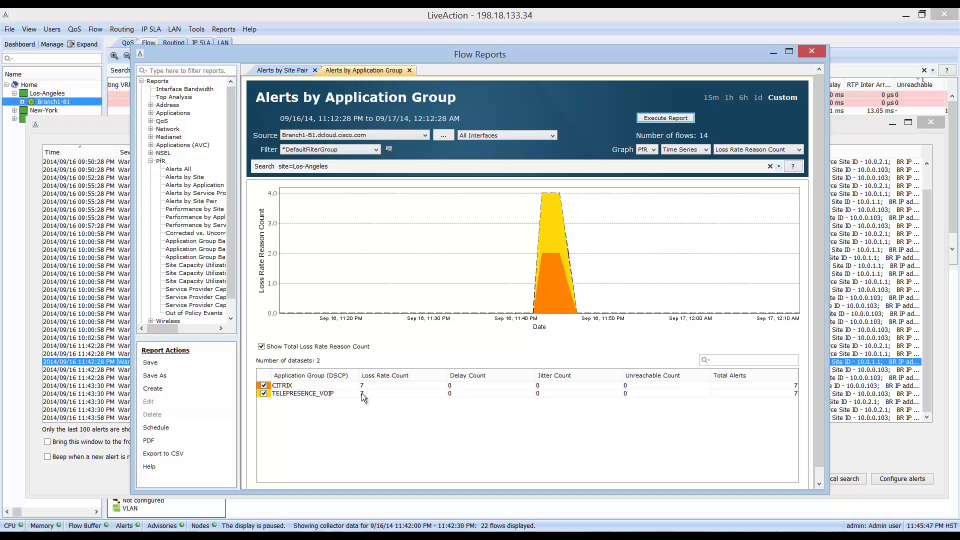
# - Drill down on TELEPRESENCE_VOIP with the Alerts by Service Provider report and select the MPLS entry
pyautogui.click(333, 388)
pyautogui.click(334, 394)
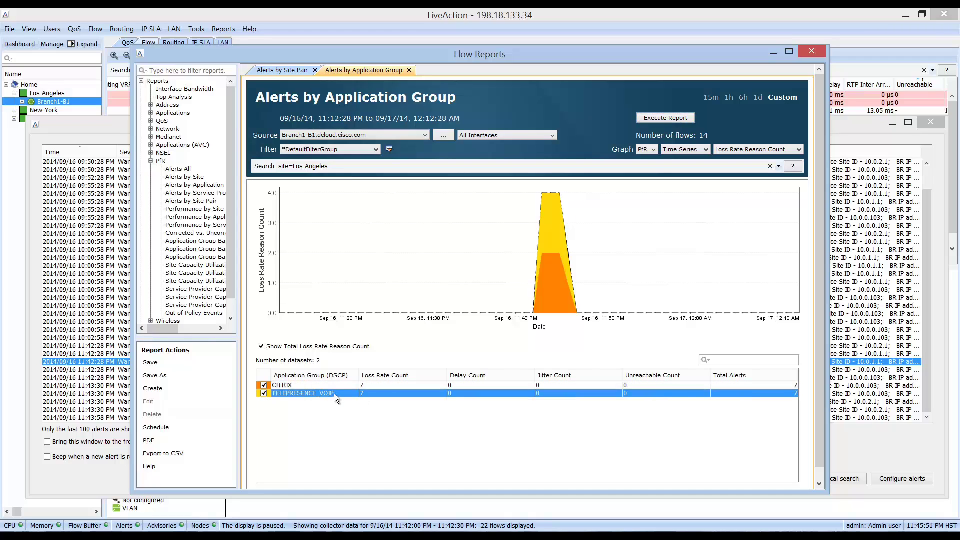
pyautogui.rightClick(335, 394)
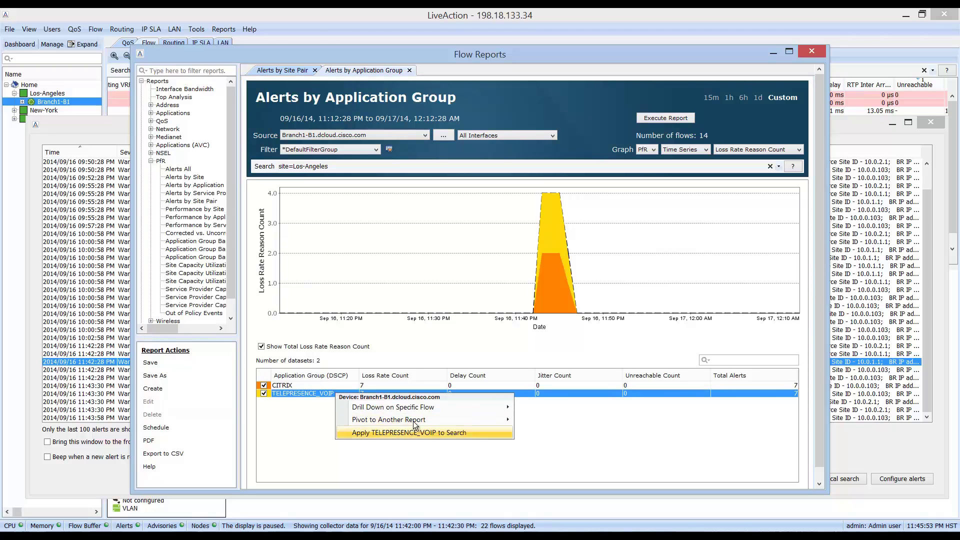
pyautogui.moveTo(419, 415)
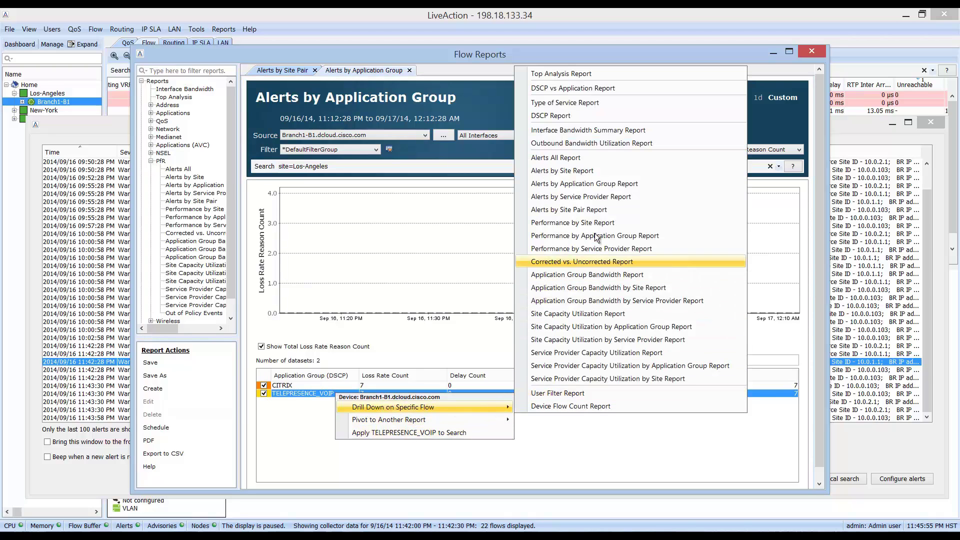
pyautogui.click(592, 198)
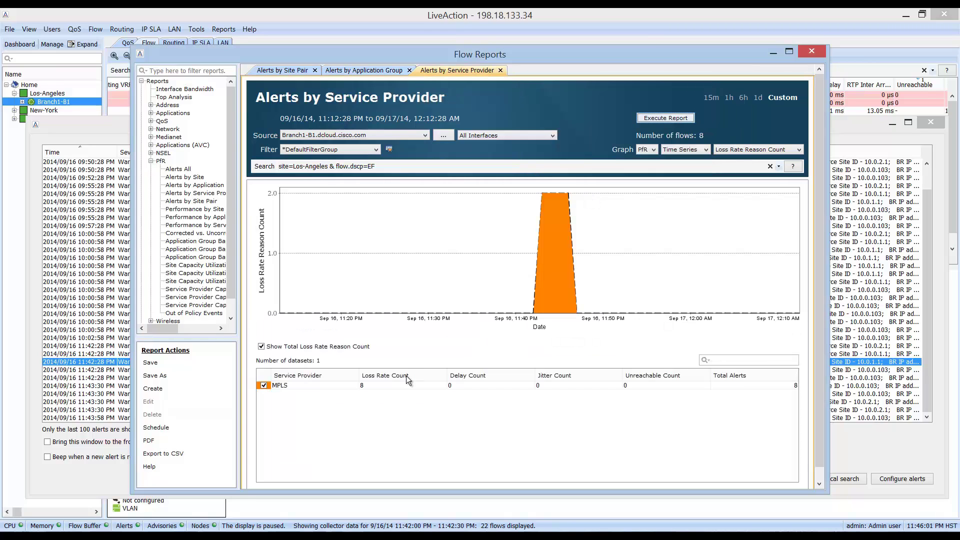
pyautogui.click(337, 386)
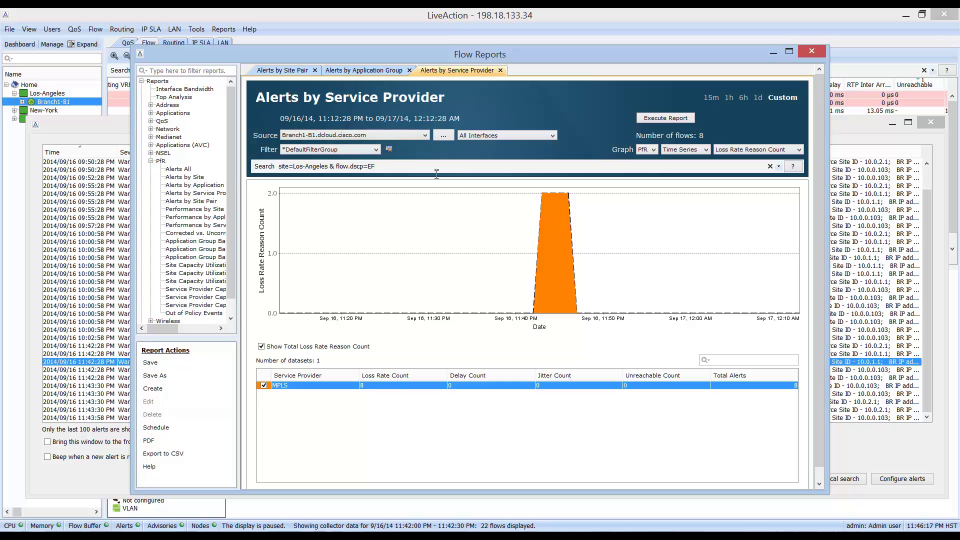
# - Review the open Alerts by Site Pair, Alerts by Application Group and Alerts by Service Provider reports in turn
pyautogui.click(302, 70)
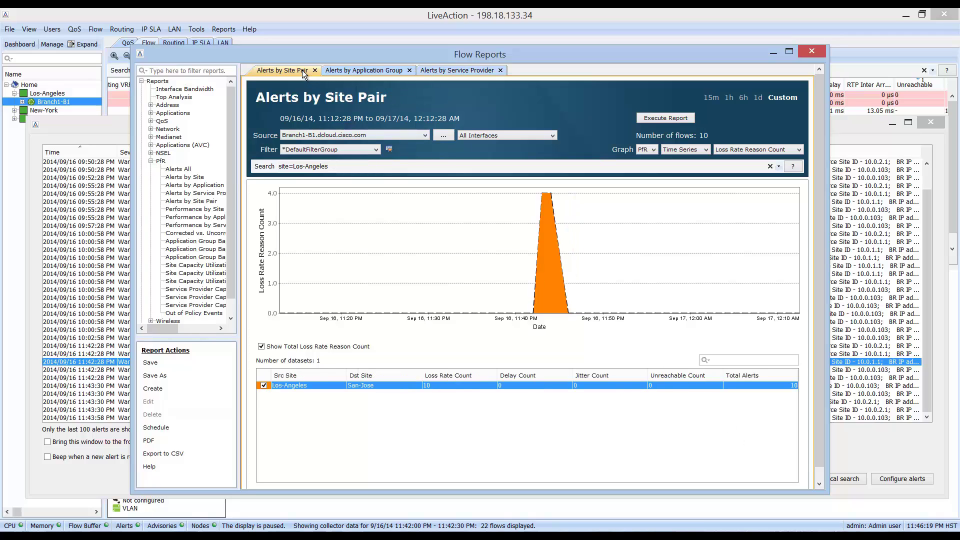
pyautogui.click(344, 72)
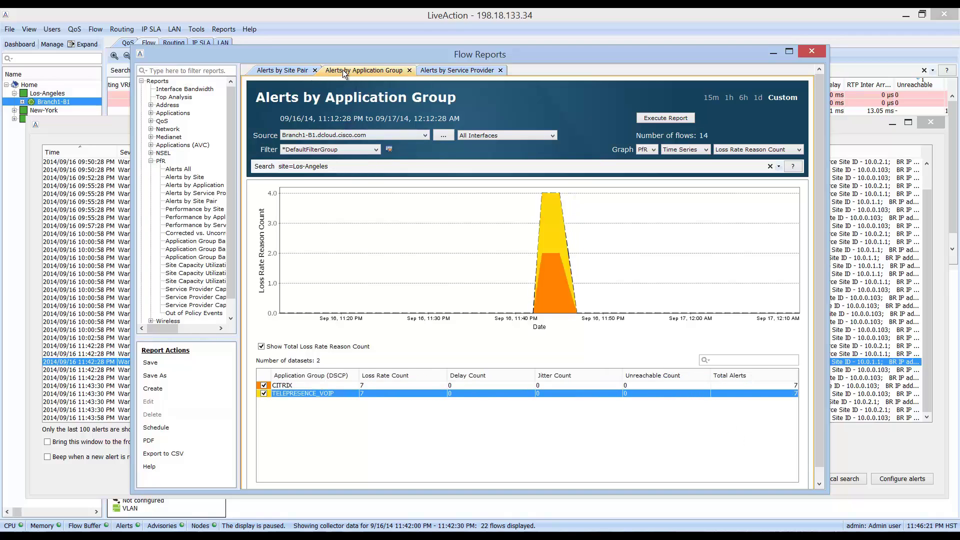
pyautogui.click(453, 70)
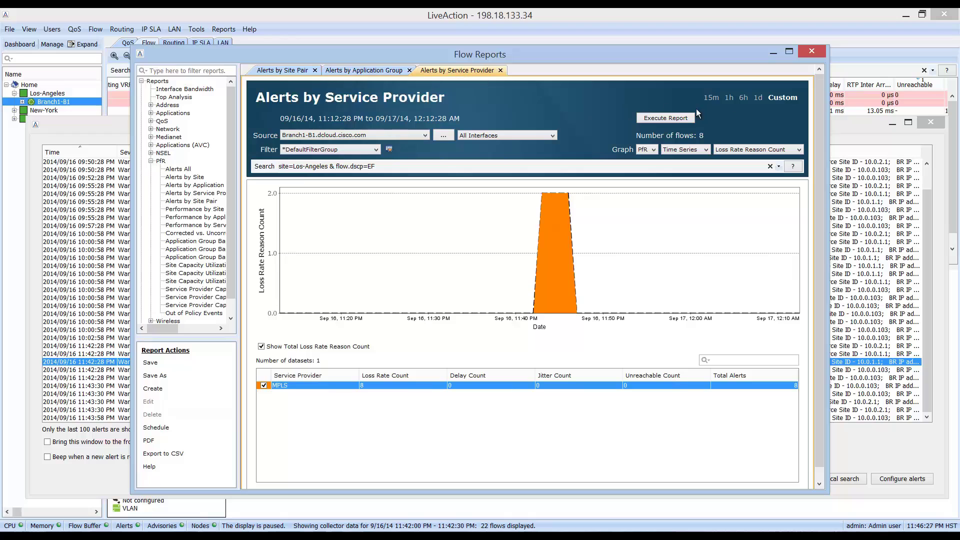
# - Return from the reports and alerts windows to the main window and bring up the PfRv3 dashboard
pyautogui.click(850, 125)
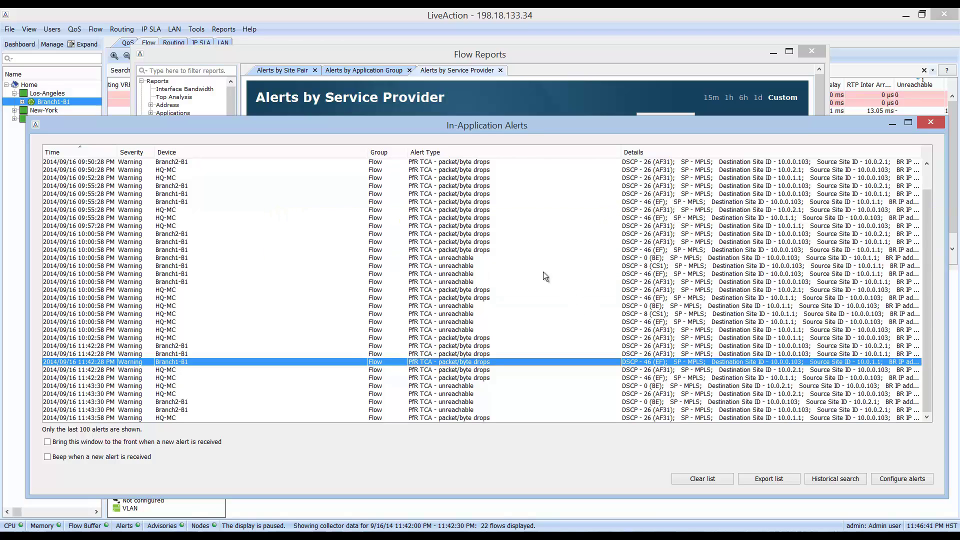
pyautogui.click(479, 60)
pyautogui.click(503, 37)
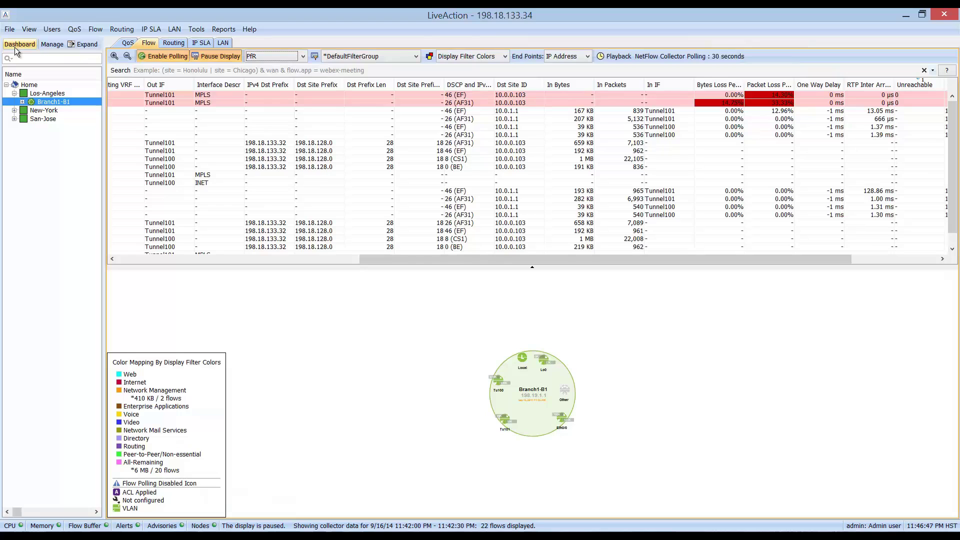
pyautogui.click(295, 528)
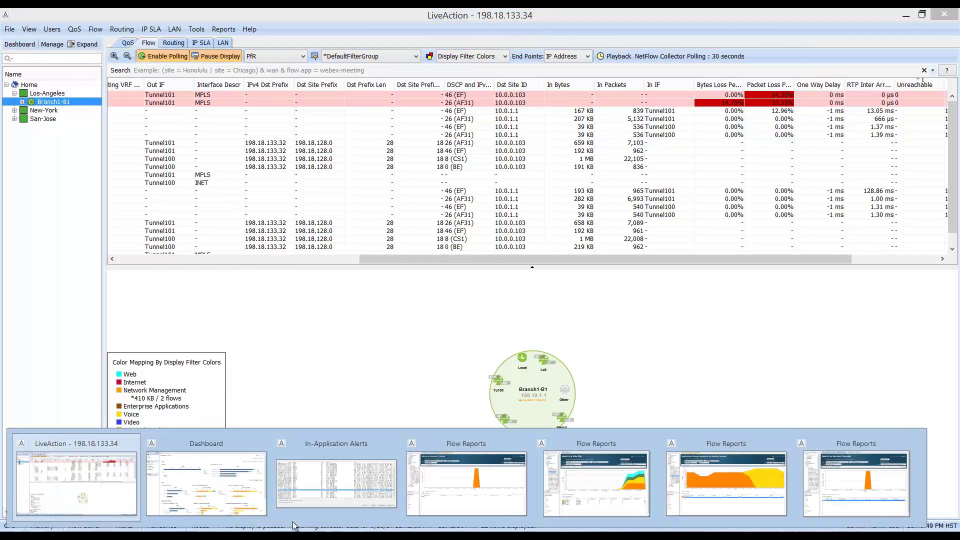
pyautogui.click(229, 486)
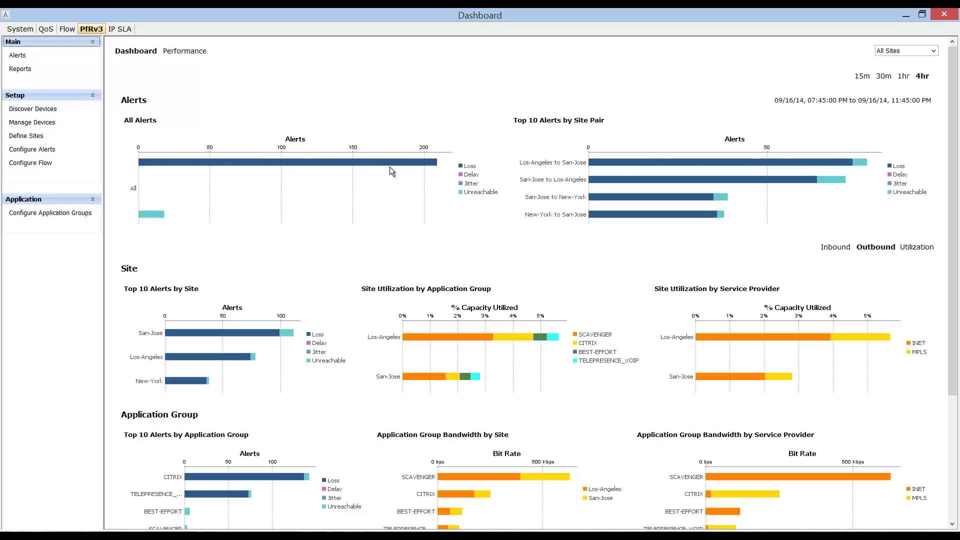
# - Look over the site, application group and service provider charts, and open the Top 10 Alerts by Site Pair report
pyautogui.scroll(-3, 213, 267)
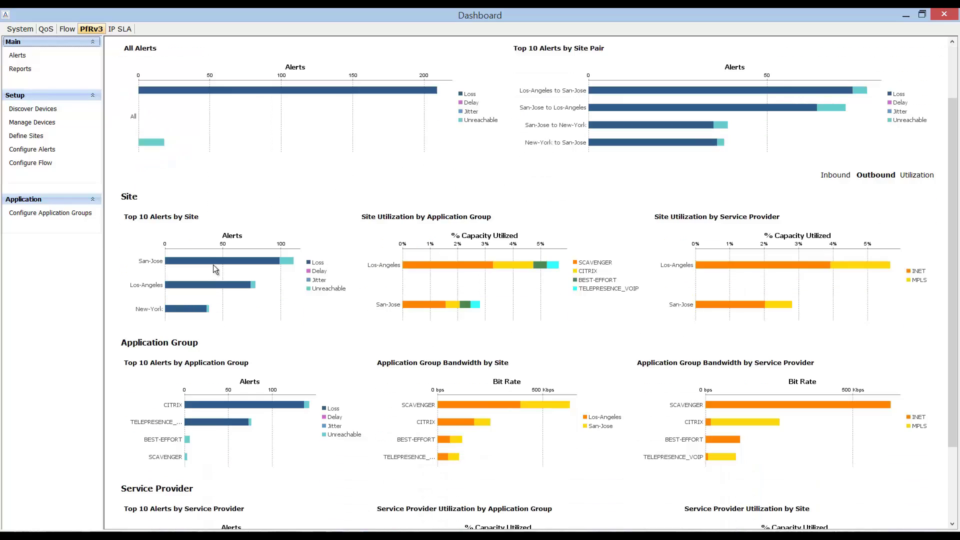
pyautogui.moveTo(220, 265)
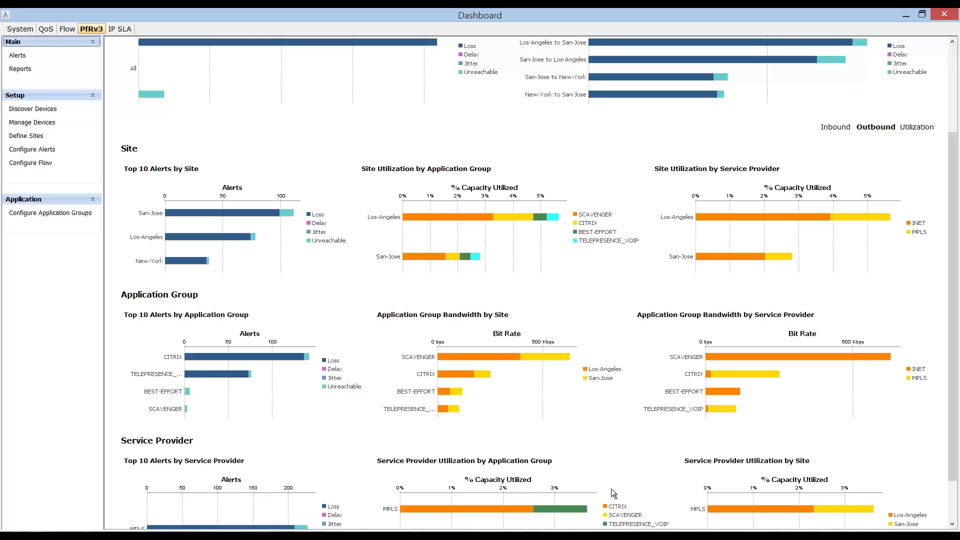
pyautogui.scroll(1, 617, 369)
pyautogui.scroll(4, 617, 369)
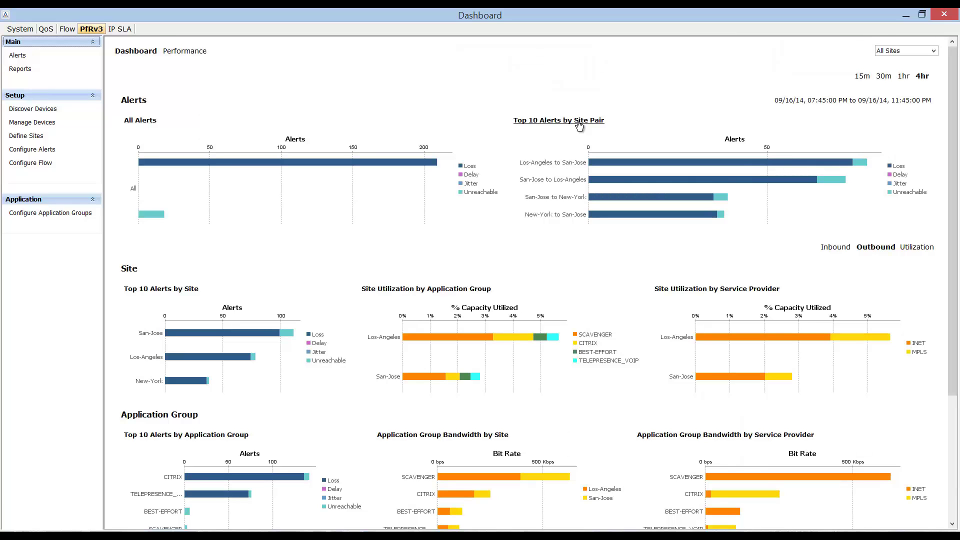
pyautogui.click(579, 121)
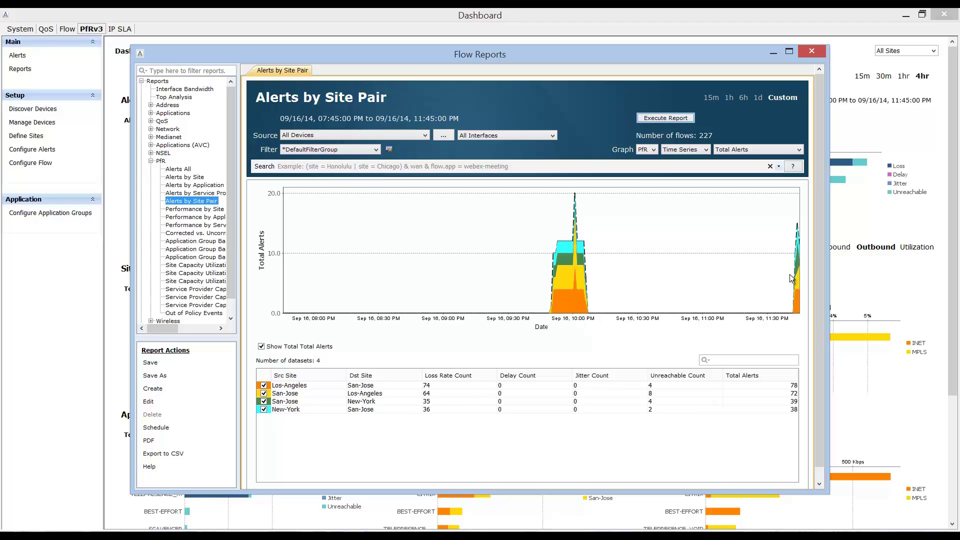
pyautogui.moveTo(799, 246)
# - Back on the dashboard, inspect the SCAVENGER and TELEPRESENCE_VOIP bars and open the Application Group Bandwidth by Service Provider report
pyautogui.click(689, 35)
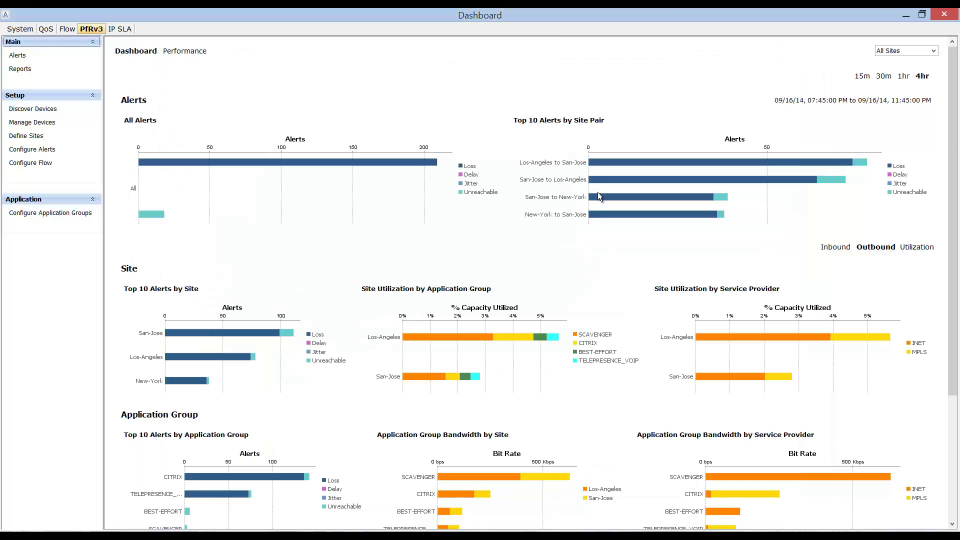
pyautogui.scroll(-3, 529, 255)
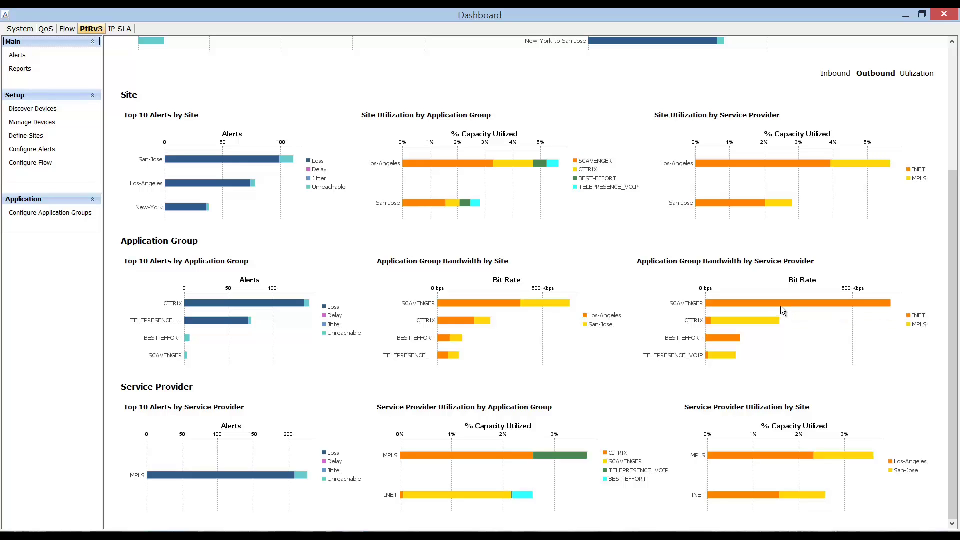
pyautogui.moveTo(782, 305)
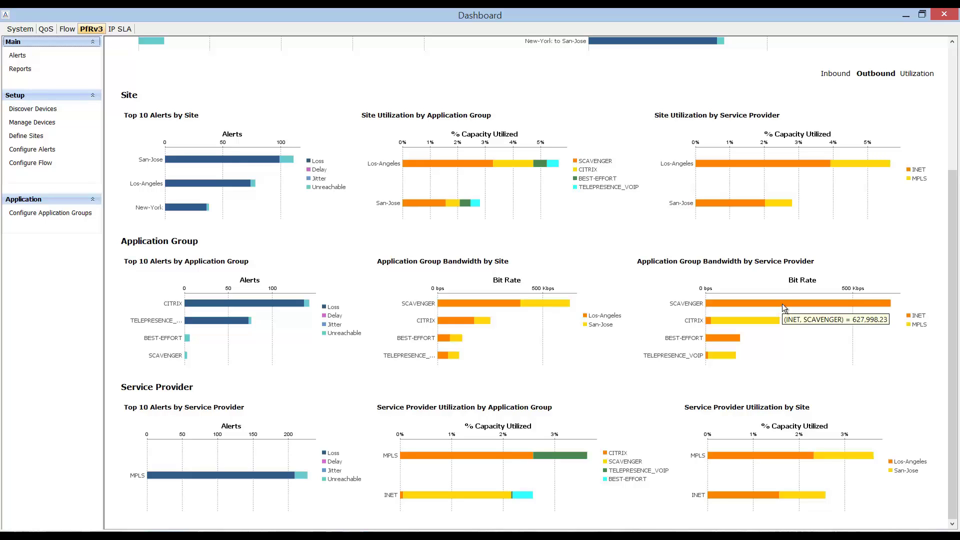
pyautogui.moveTo(725, 341)
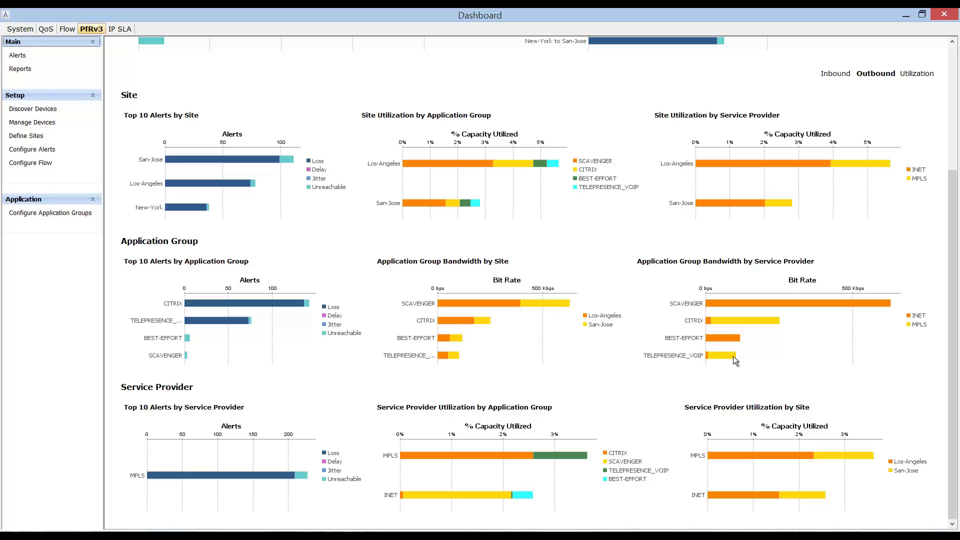
pyautogui.moveTo(734, 357)
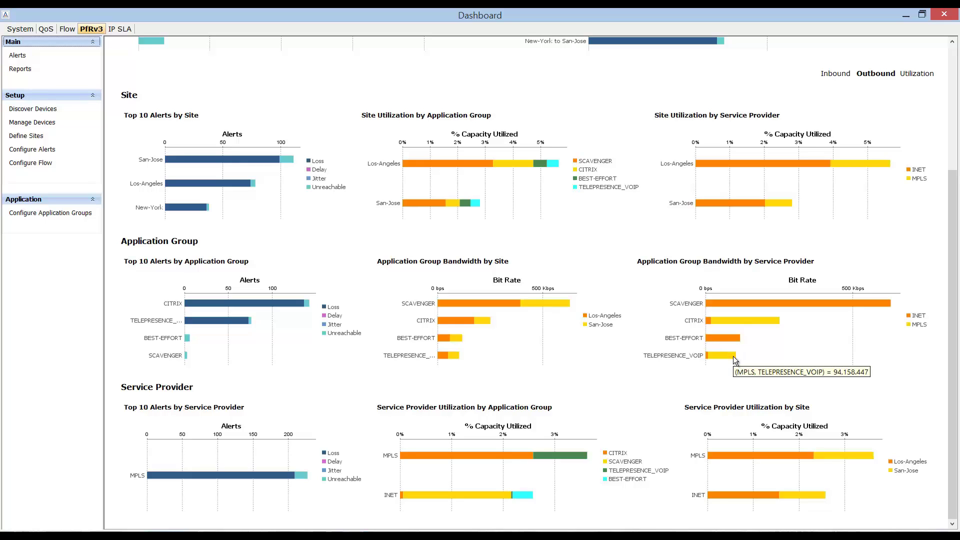
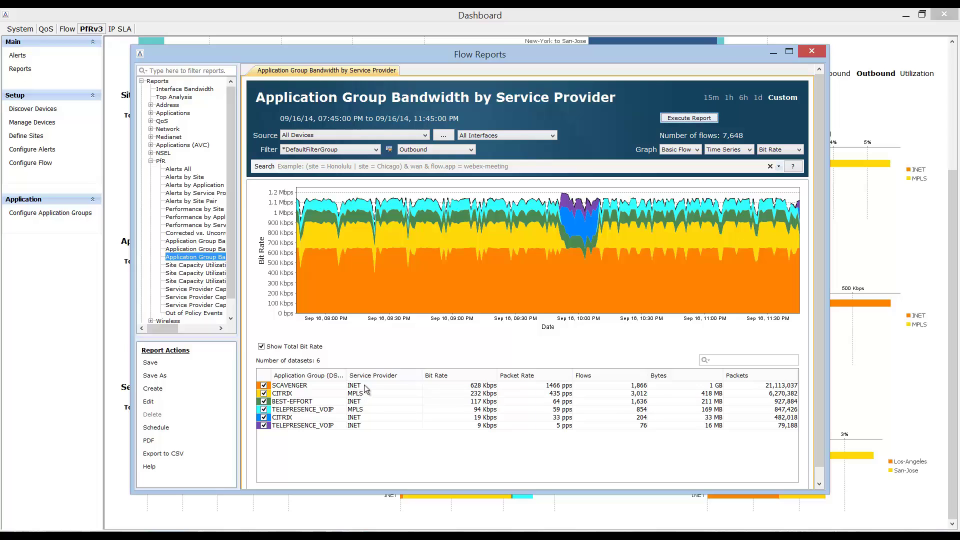
# - Select the CITRIX entry on MPLS and rerun the bandwidth report for a 15-minute time range
pyautogui.click(366, 388)
pyautogui.click(367, 393)
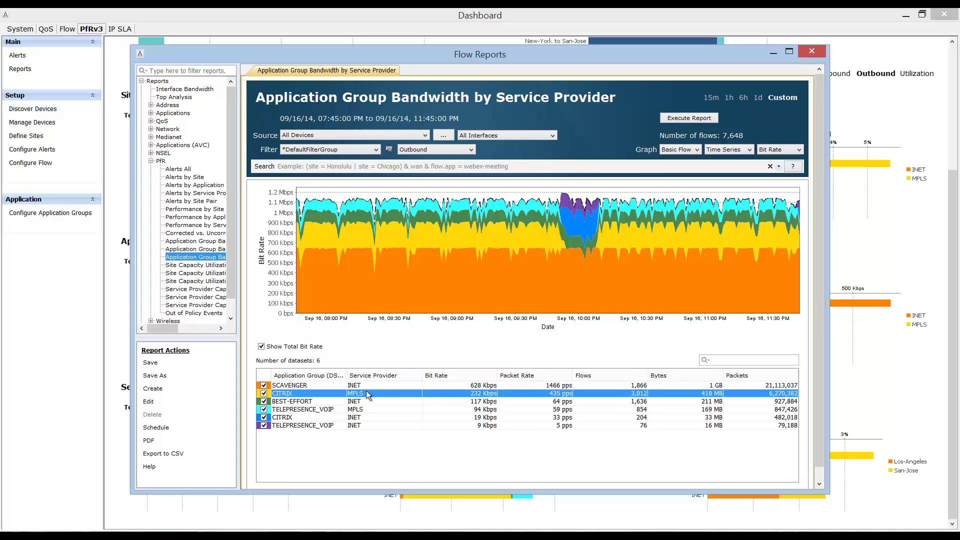
pyautogui.click(710, 98)
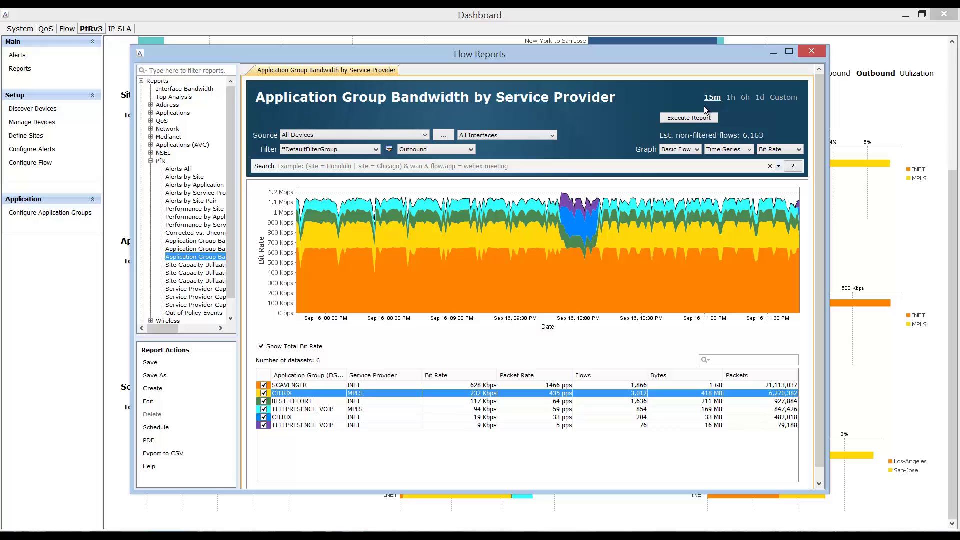
pyautogui.click(698, 119)
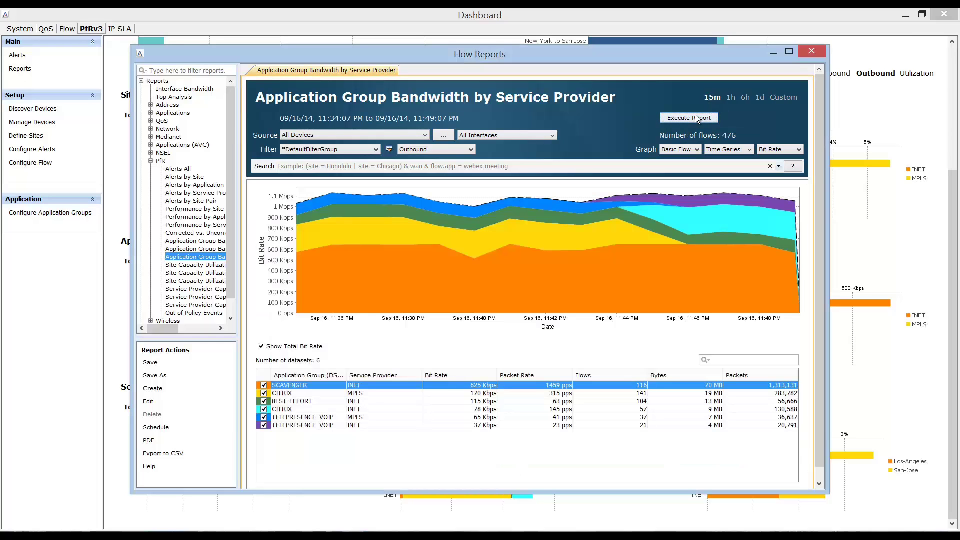
# - Apply TELEPRESENCE_VOIP from its MPLS entry to the search of the bandwidth report
pyautogui.click(314, 418)
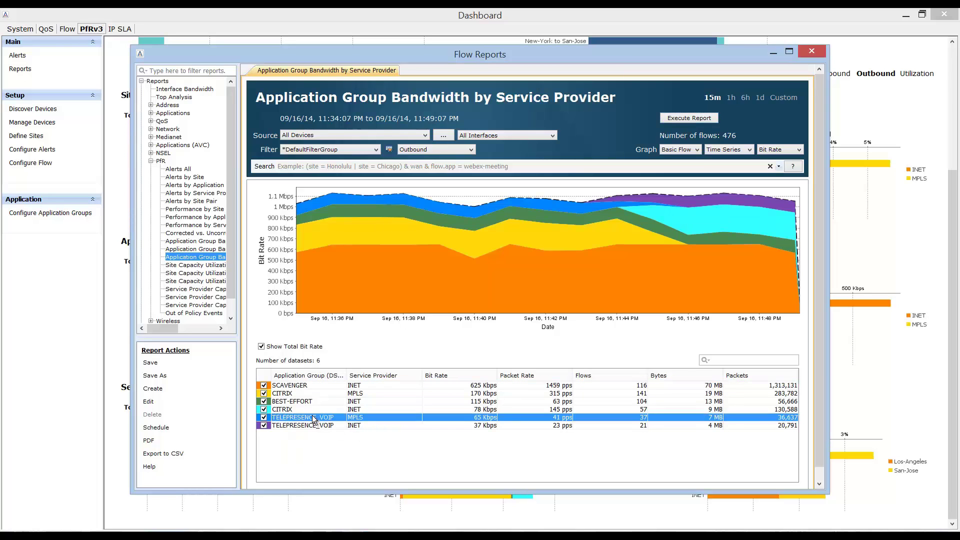
pyautogui.rightClick(314, 419)
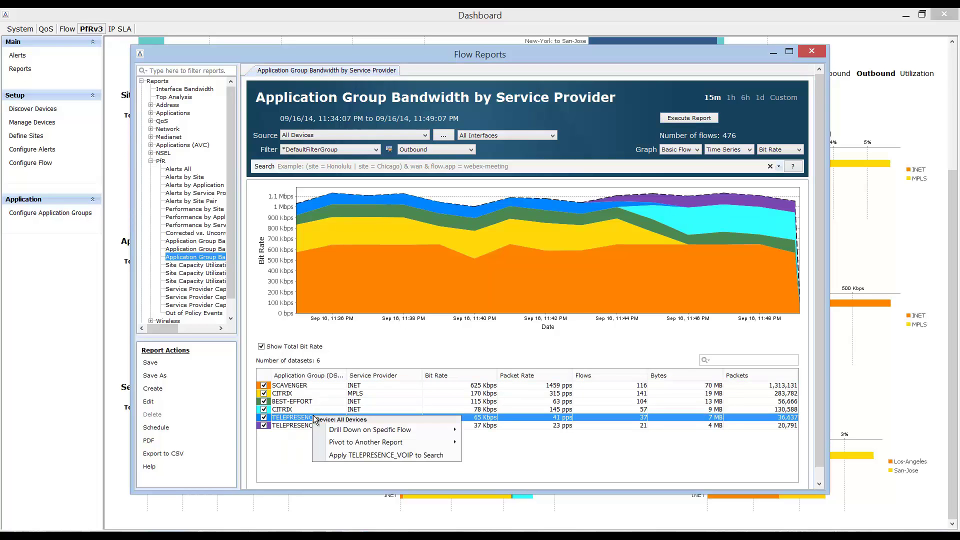
pyautogui.click(343, 455)
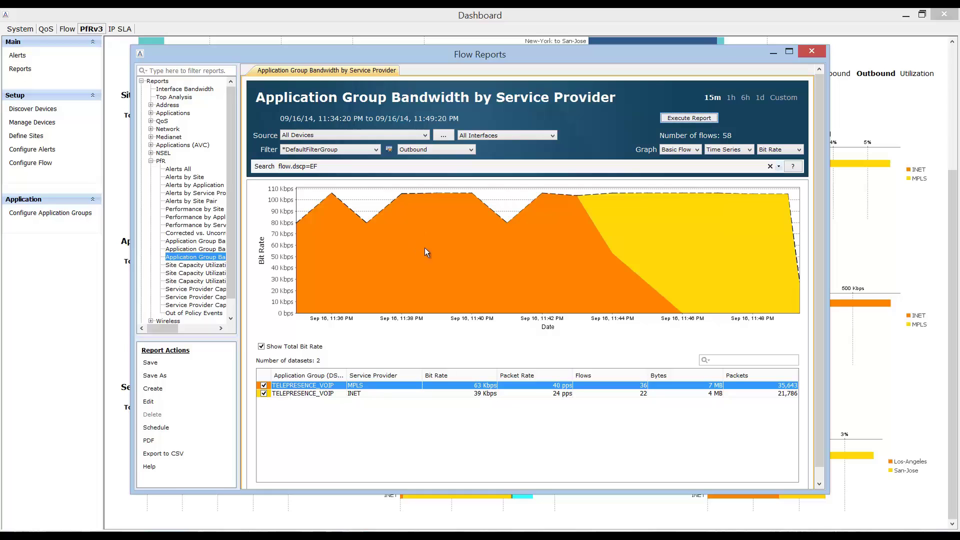
pyautogui.moveTo(419, 269)
# - Switch to the main LiveAction window, show the Home topology and filter its flows by _TELEPRESENCE-VOIP
pyautogui.hotkey('alt', 'Tab')
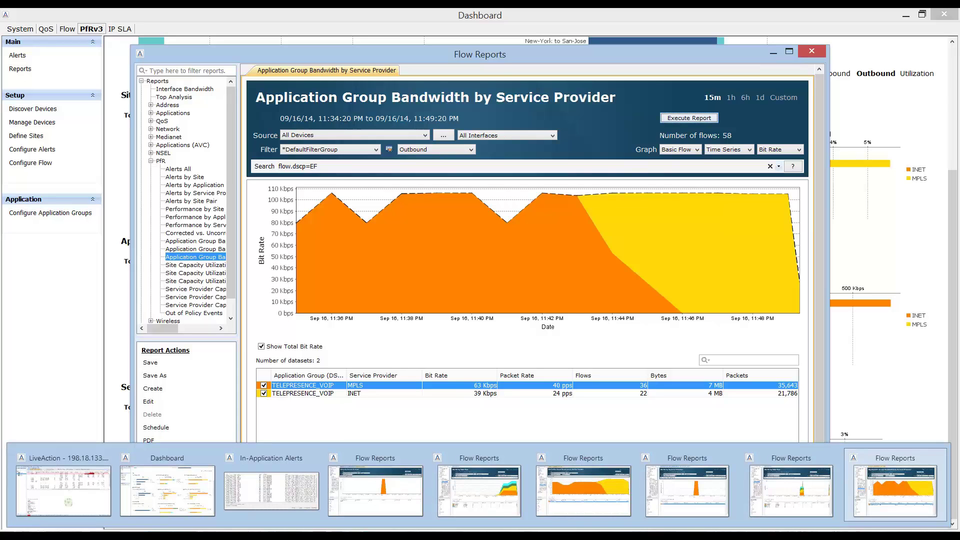
pyautogui.click(75, 488)
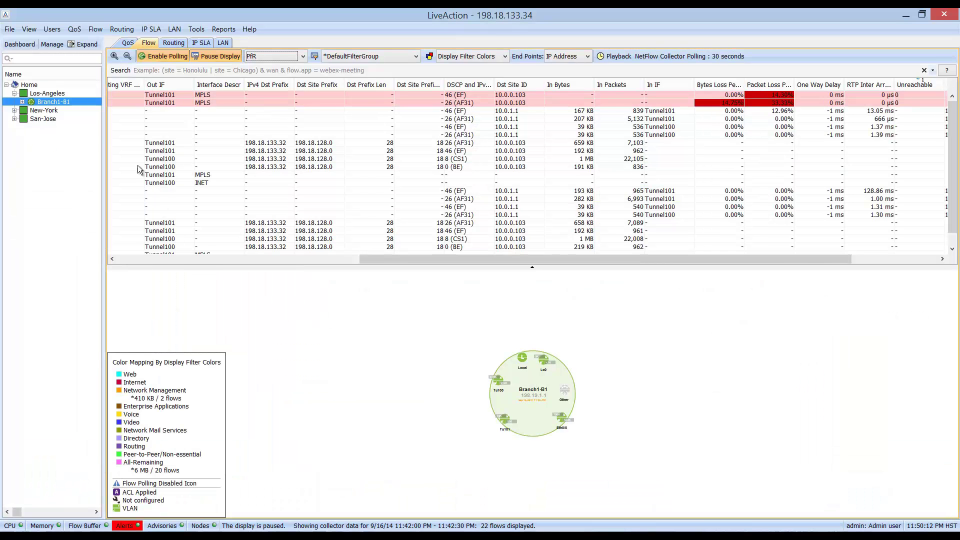
pyautogui.click(35, 87)
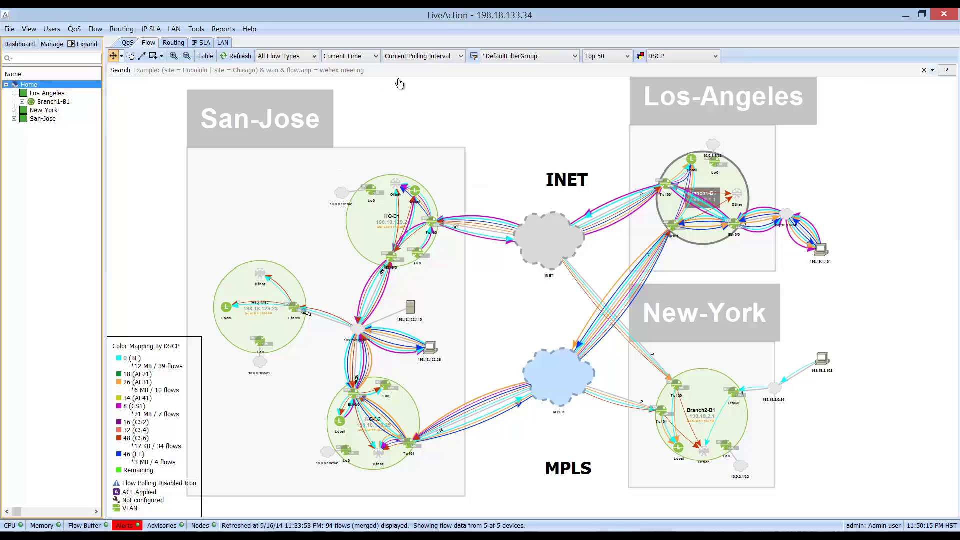
pyautogui.click(535, 58)
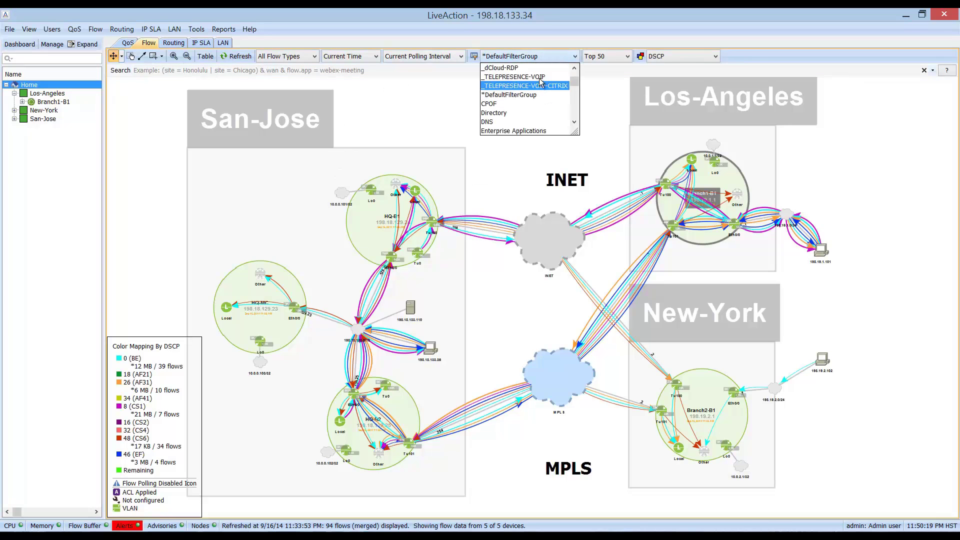
pyautogui.click(539, 77)
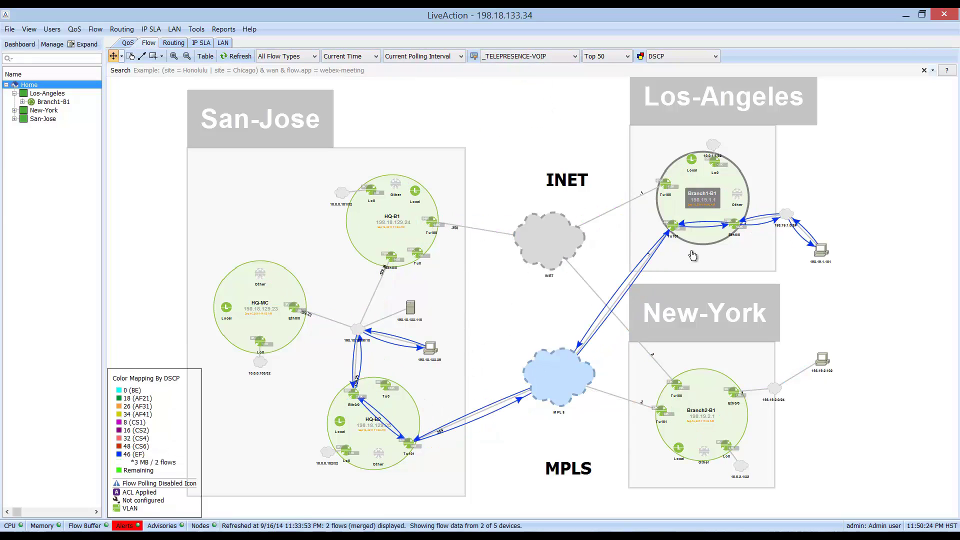
# - Shift the MPLS and INET clouds slightly on the topology, refreshing the flow data in between
pyautogui.moveTo(555, 382); pyautogui.dragTo(520, 419)
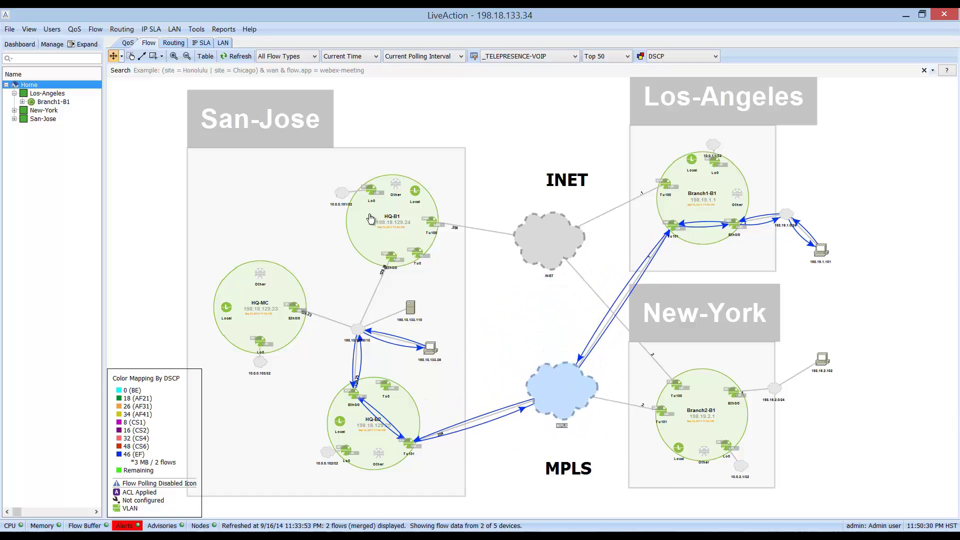
pyautogui.click(245, 58)
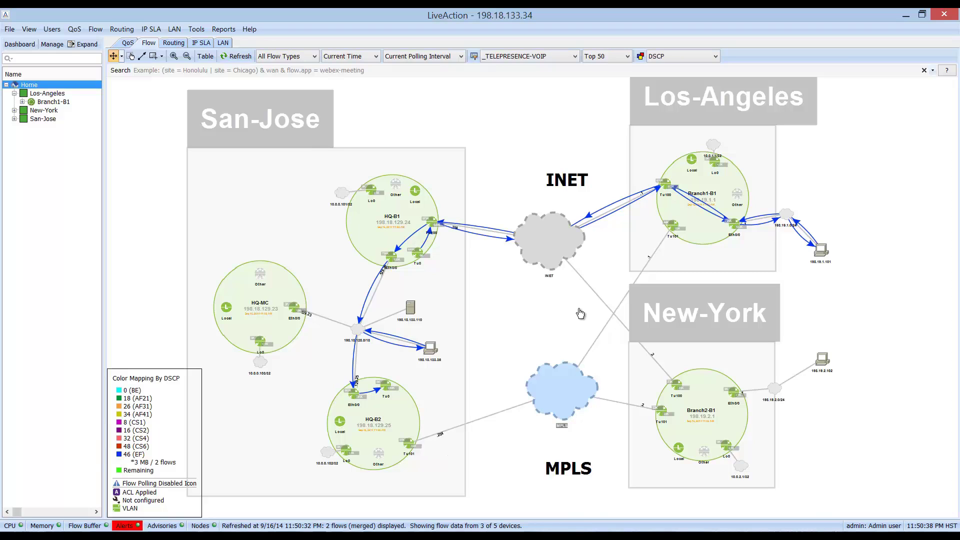
pyautogui.moveTo(554, 228)
pyautogui.mouseDown()
pyautogui.moveTo(536, 285)
pyautogui.moveTo(501, 245)
pyautogui.moveTo(547, 220)
pyautogui.moveTo(560, 276)
pyautogui.moveTo(536, 213)
pyautogui.moveTo(566, 237)
pyautogui.mouseUp()
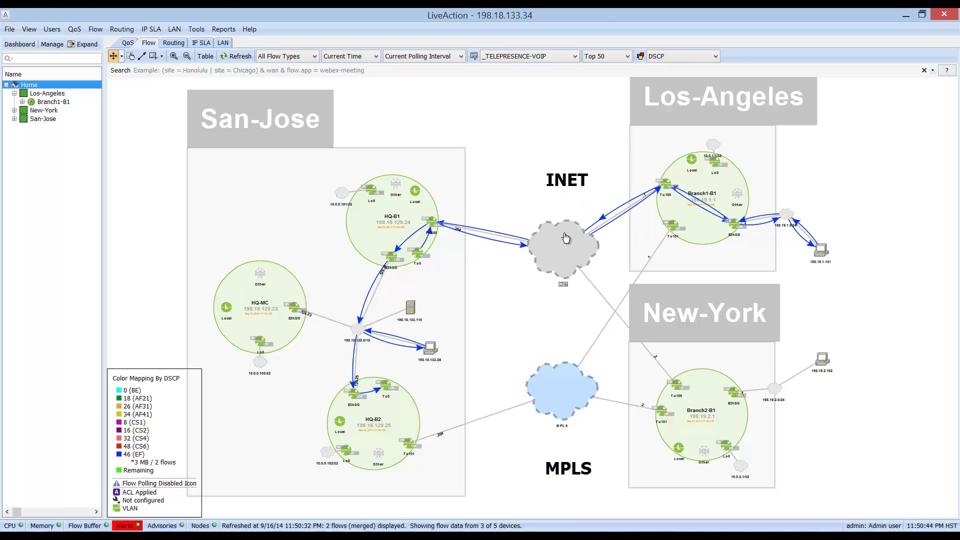